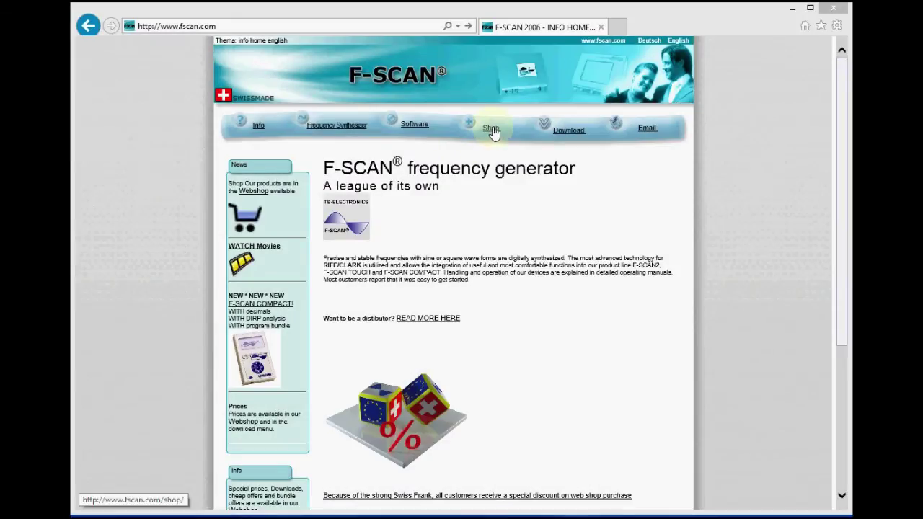
Go from the fscan.com home page to the F-SCAN web shop
{"action": "left_click", "coordinate": [492, 131]}
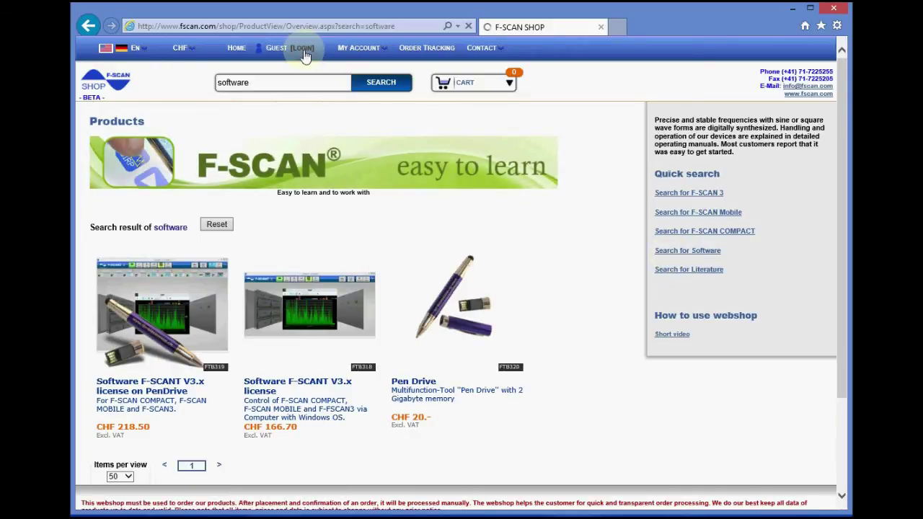
Log in to the F-SCAN Shop with the saved account credentials and scroll the results
{"action": "left_click", "coordinate": [280, 144]}
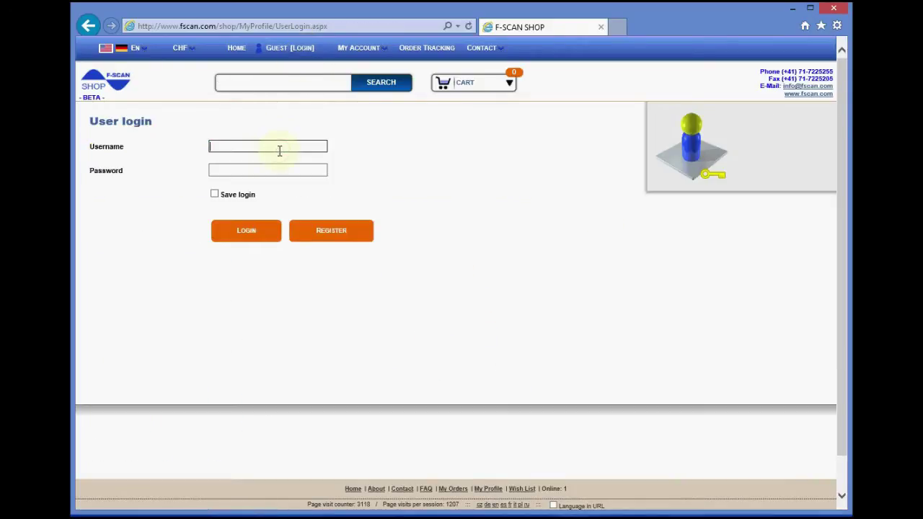
{"action": "left_click", "coordinate": [266, 158]}
{"action": "left_click", "coordinate": [247, 231]}
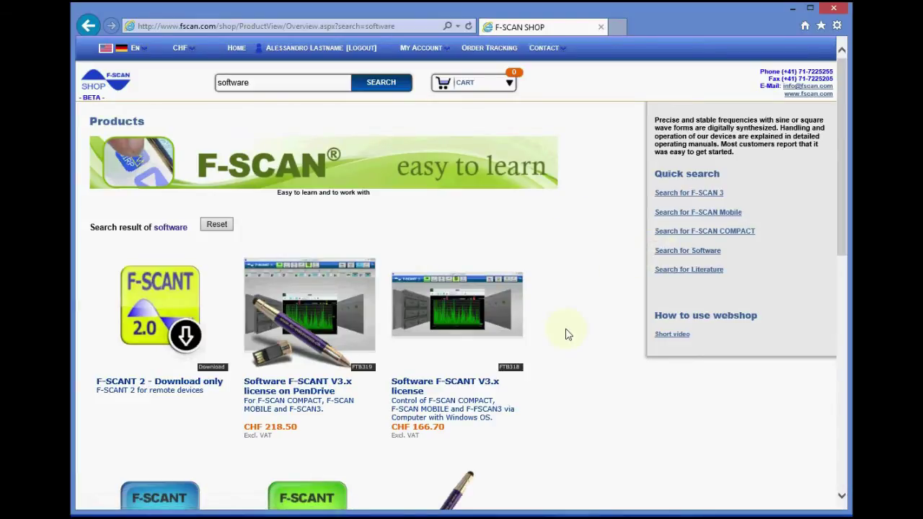
{"action": "scroll", "coordinate": [567, 334], "scroll_direction": "down", "scroll_amount": 2}
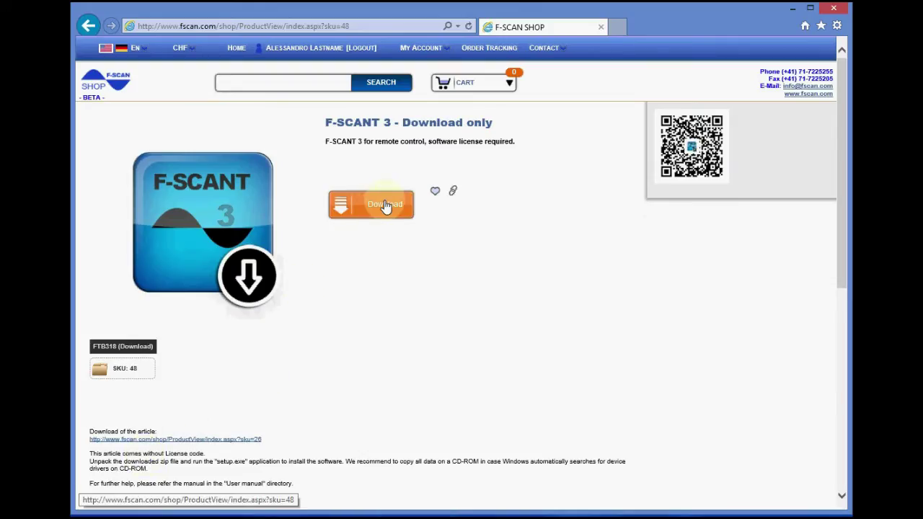
Save F-SCANT 3 - Full CD - V3.0.3.45.zip to disk and open its Downloads folder
{"action": "left_click", "coordinate": [385, 205]}
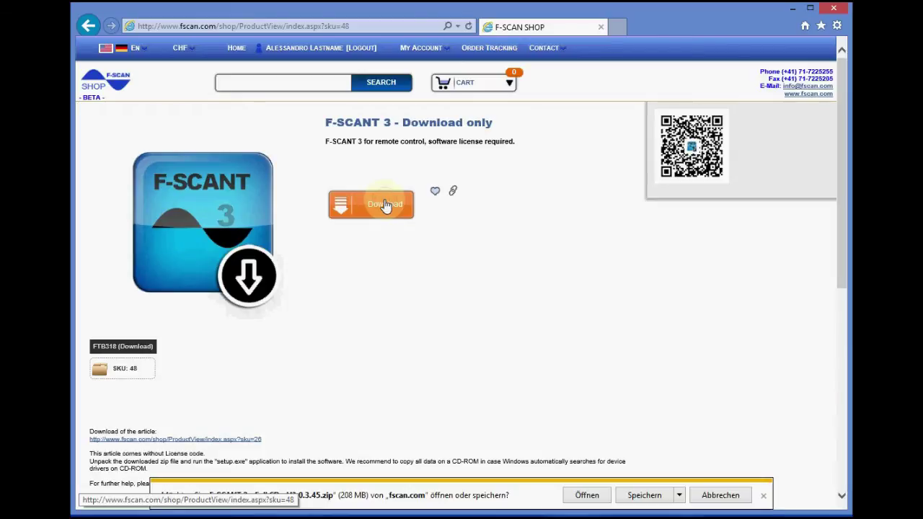
{"action": "left_click", "coordinate": [643, 496]}
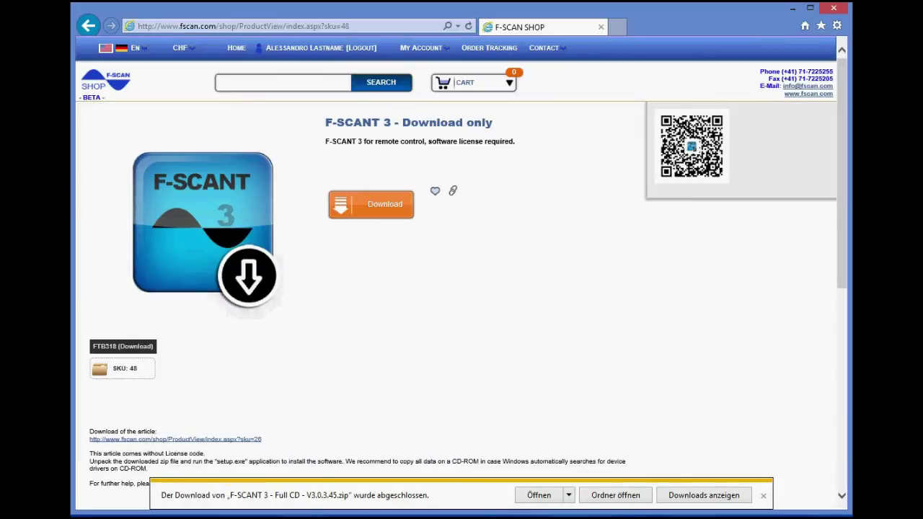
{"action": "left_click", "coordinate": [632, 496]}
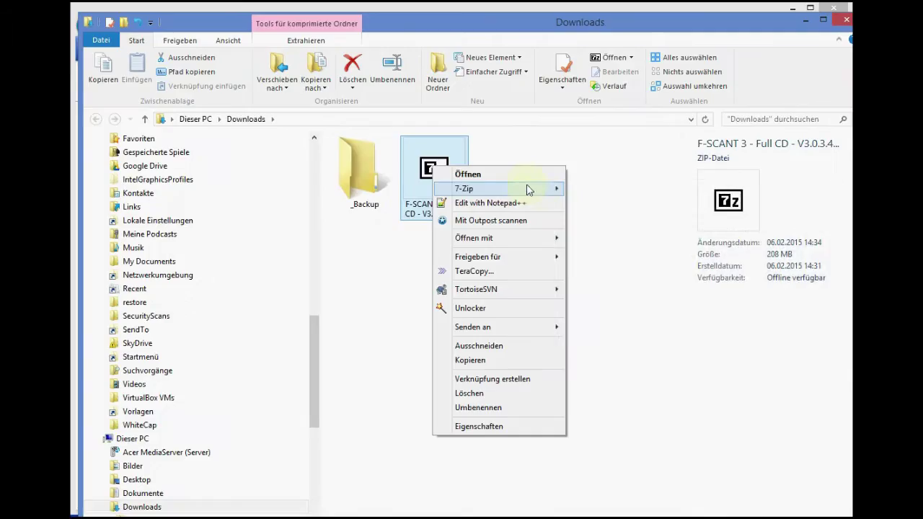
{"action": "mouse_move", "coordinate": [526, 188]}
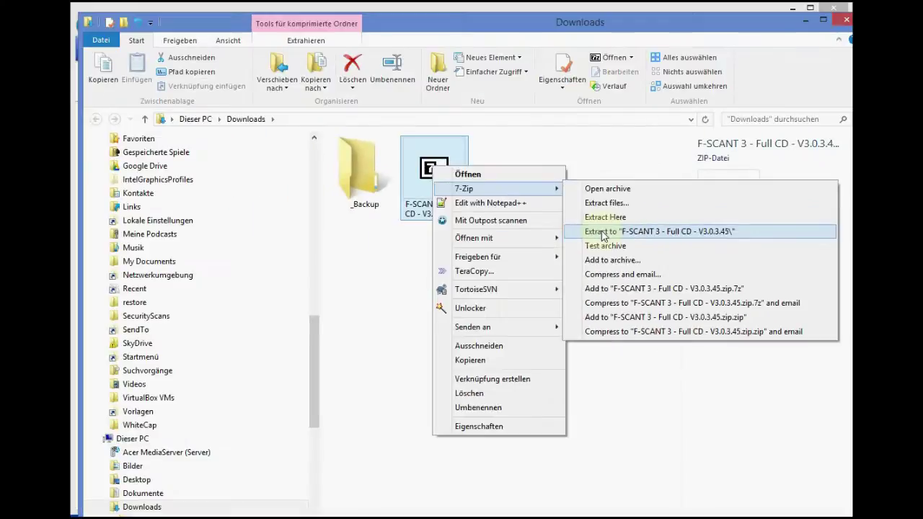
Extract the zip with 7-Zip to 'F-SCANT 3 - Full CD - V3.0.3.45', delete the zip, open the folder
{"action": "left_click", "coordinate": [320, 183]}
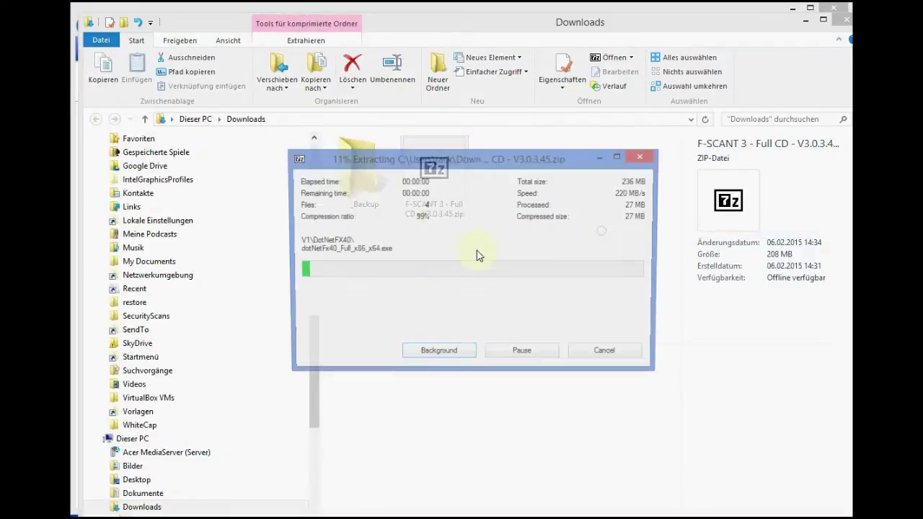
{"action": "left_click", "coordinate": [439, 303]}
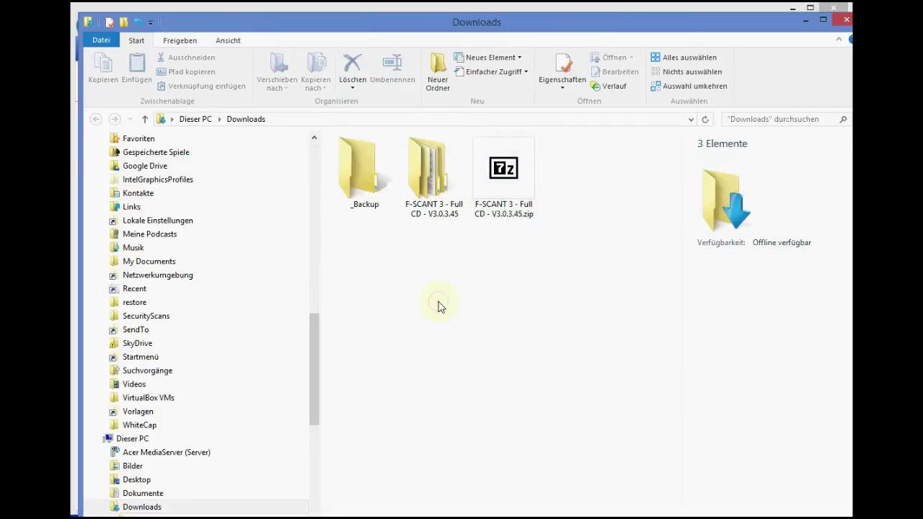
{"action": "left_click", "coordinate": [509, 179]}
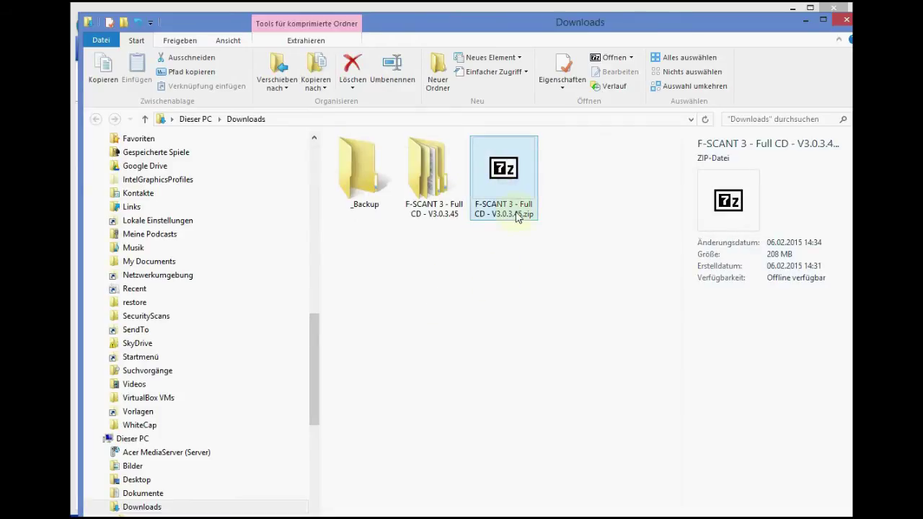
{"action": "left_click", "coordinate": [352, 69]}
{"action": "left_click", "coordinate": [416, 157]}
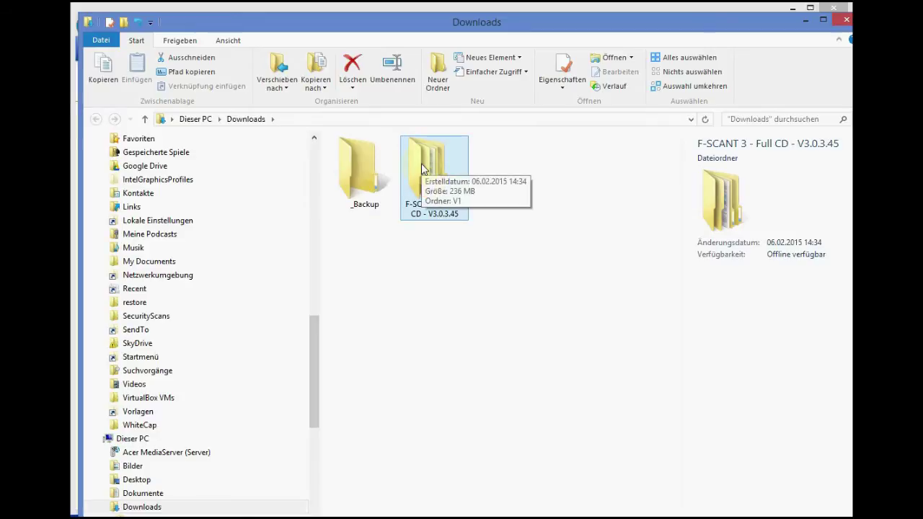
{"action": "double_click", "coordinate": [421, 164]}
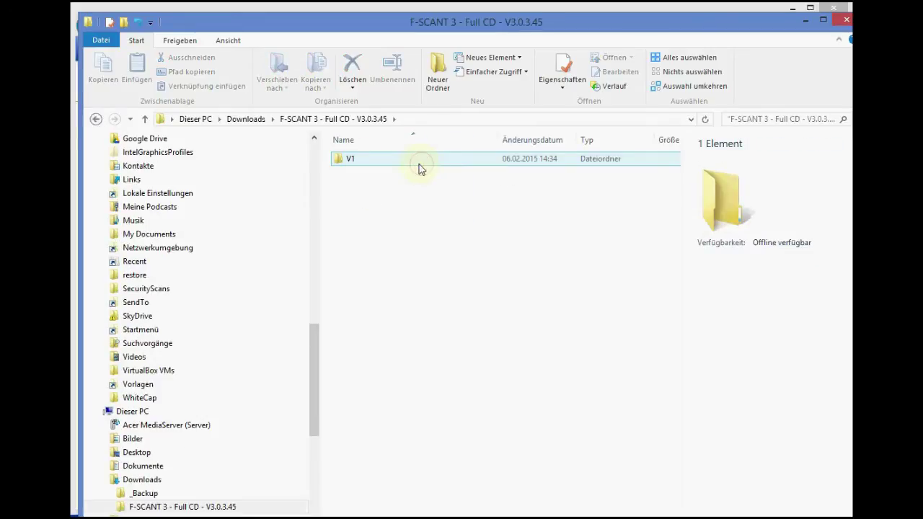
Copy all 21 items from the V1 folder onto DVD-RW drive D: and view them there
{"action": "left_click", "coordinate": [349, 160]}
{"action": "double_click", "coordinate": [349, 160]}
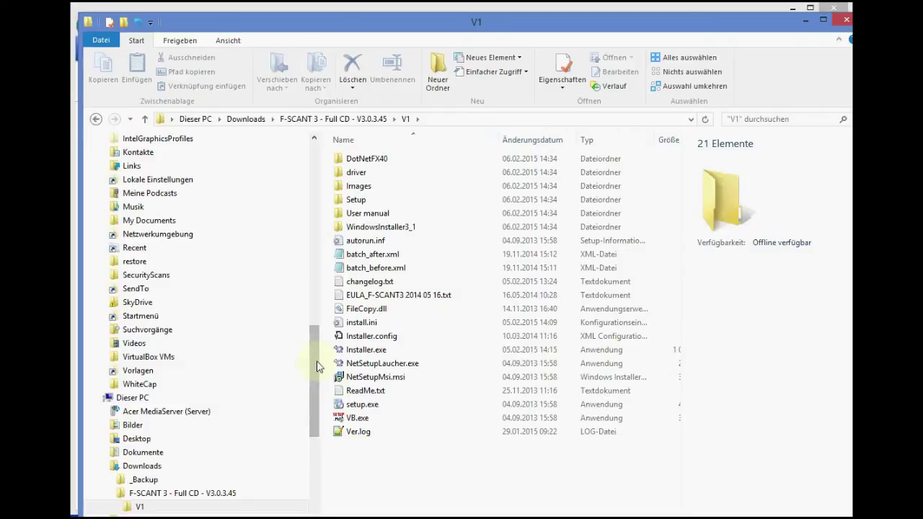
{"action": "left_click_drag", "start_coordinate": [315, 367], "coordinate": [315, 436]}
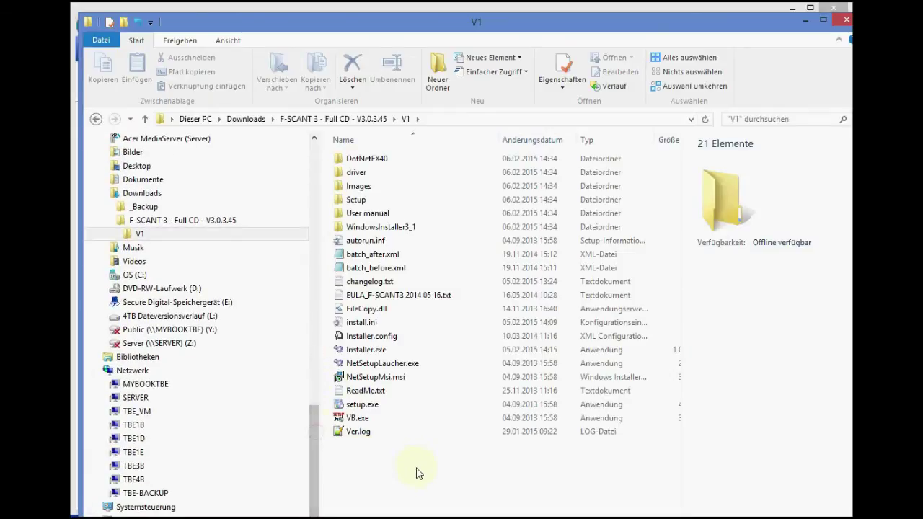
{"action": "left_click_drag", "start_coordinate": [418, 472], "coordinate": [333, 152]}
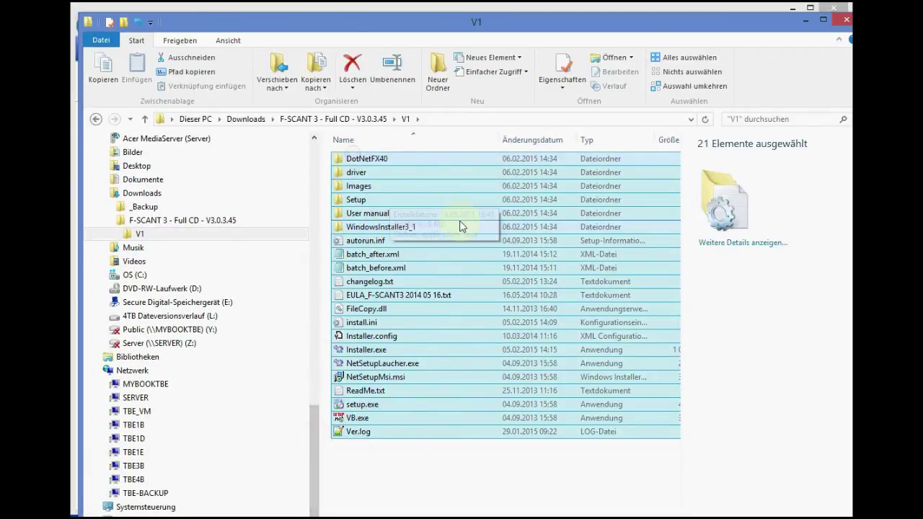
{"action": "left_click_drag", "start_coordinate": [461, 227], "coordinate": [173, 290]}
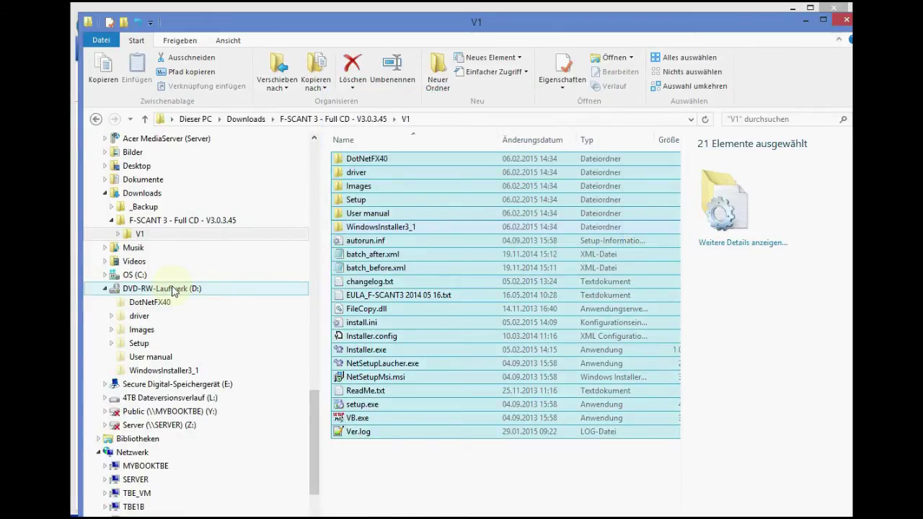
{"action": "left_click", "coordinate": [173, 290]}
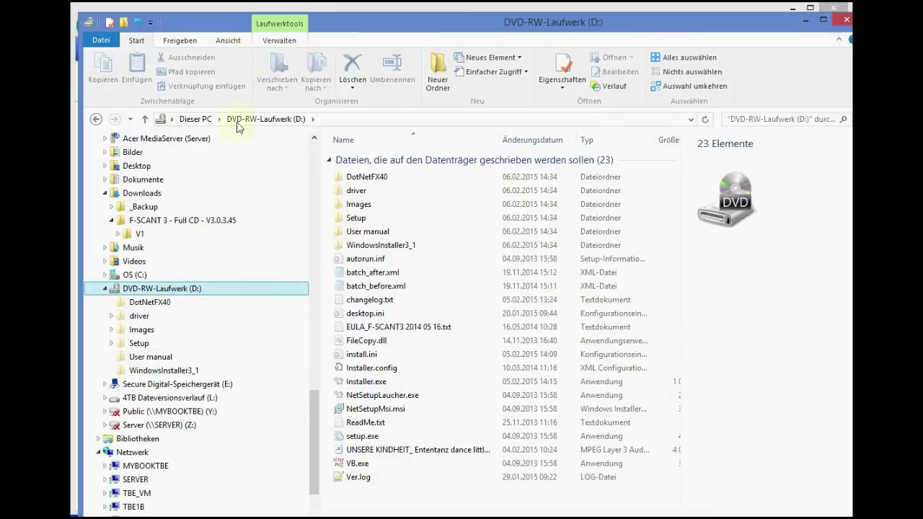
Finish burning the staged files to a disc titled 'F-SCANT 3' and close the wizard
{"action": "left_click", "coordinate": [281, 41]}
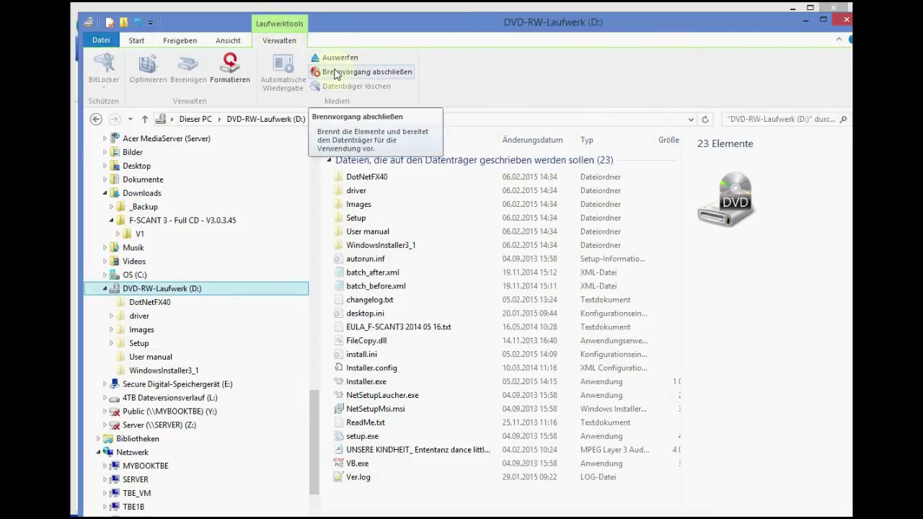
{"action": "left_click", "coordinate": [335, 72]}
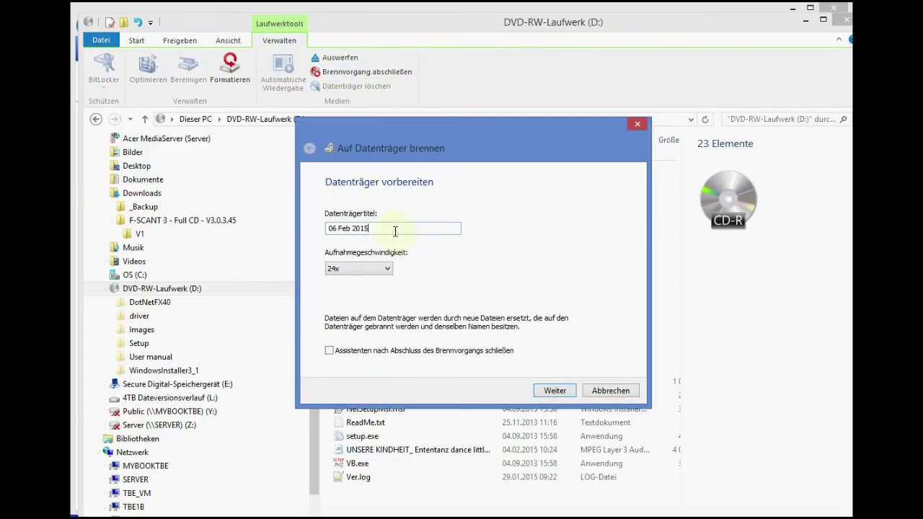
{"action": "left_click", "coordinate": [394, 230]}
{"action": "key", "text": "ctrl+a"}
{"action": "type", "text": "F"}
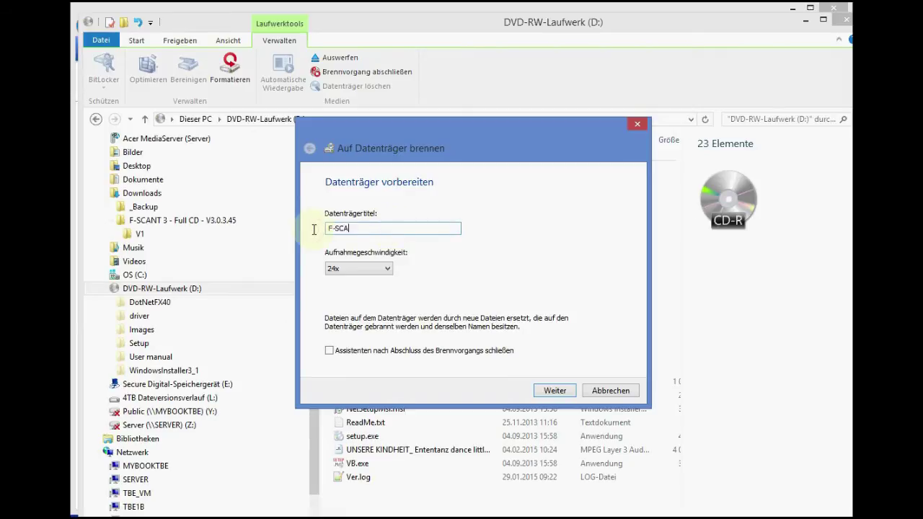
{"action": "type", "text": "-SCANT 3"}
{"action": "left_click", "coordinate": [555, 390]}
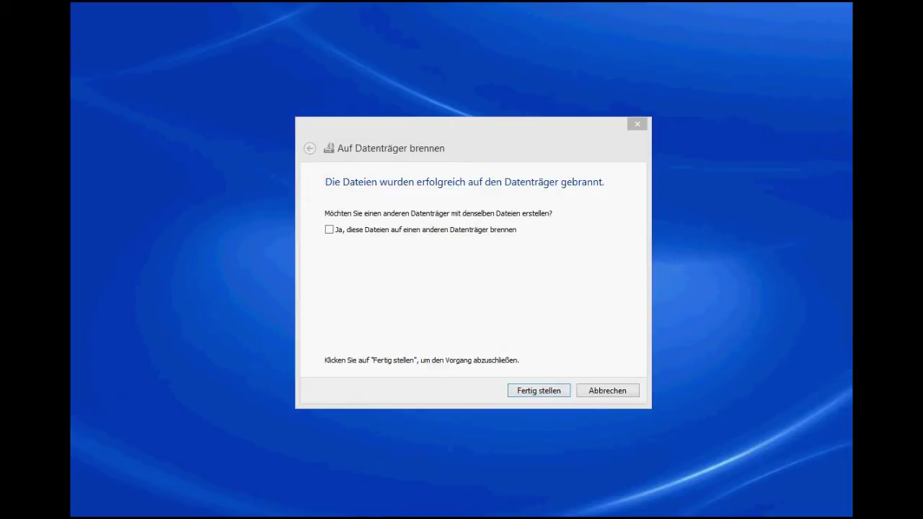
{"action": "left_click", "coordinate": [531, 391]}
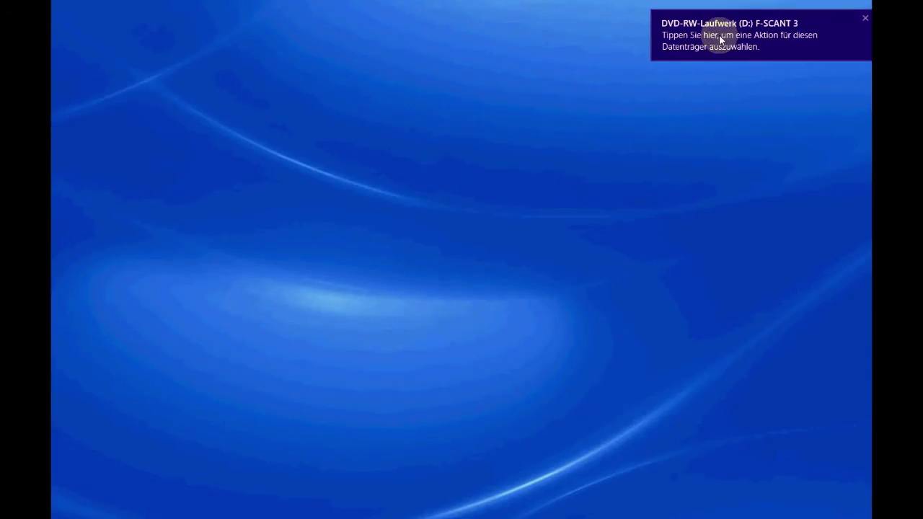
Run setup.exe from the F-SCANT 3 disc via AutoPlay and choose INSTALL
{"action": "left_click", "coordinate": [729, 41]}
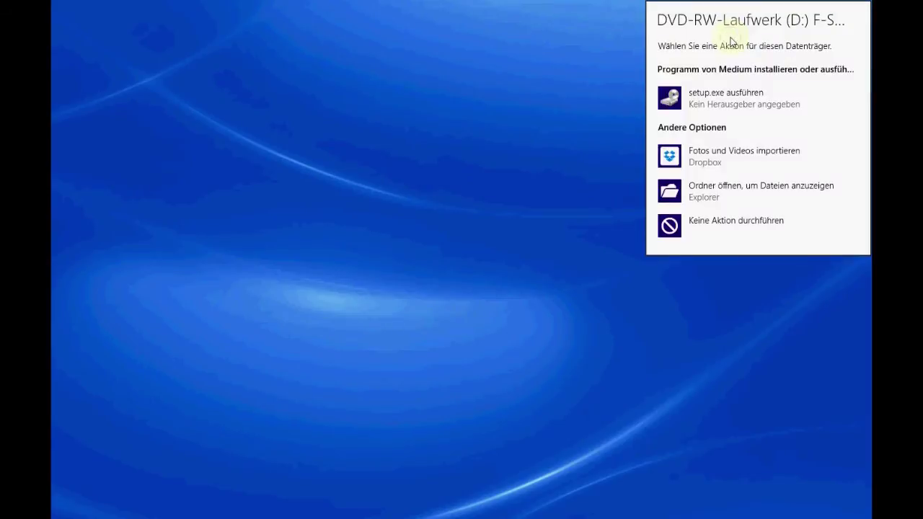
{"action": "left_click", "coordinate": [711, 106]}
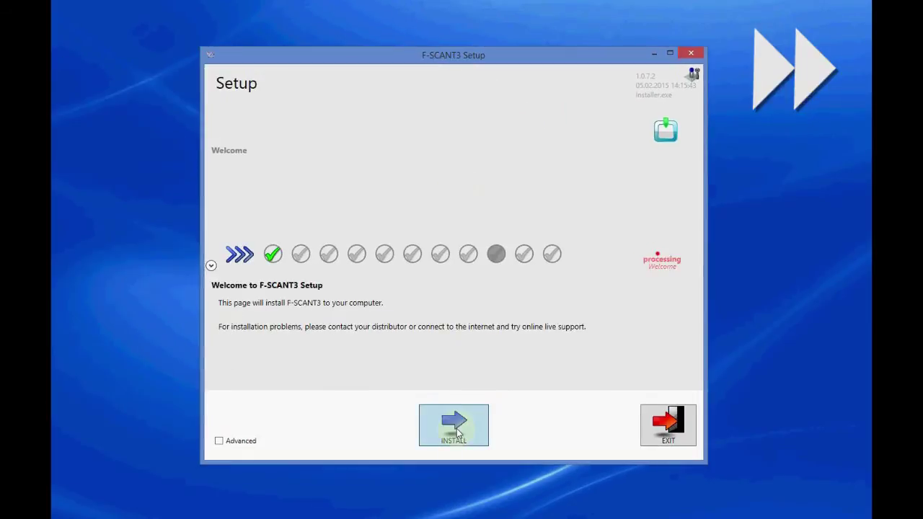
{"action": "left_click", "coordinate": [454, 425]}
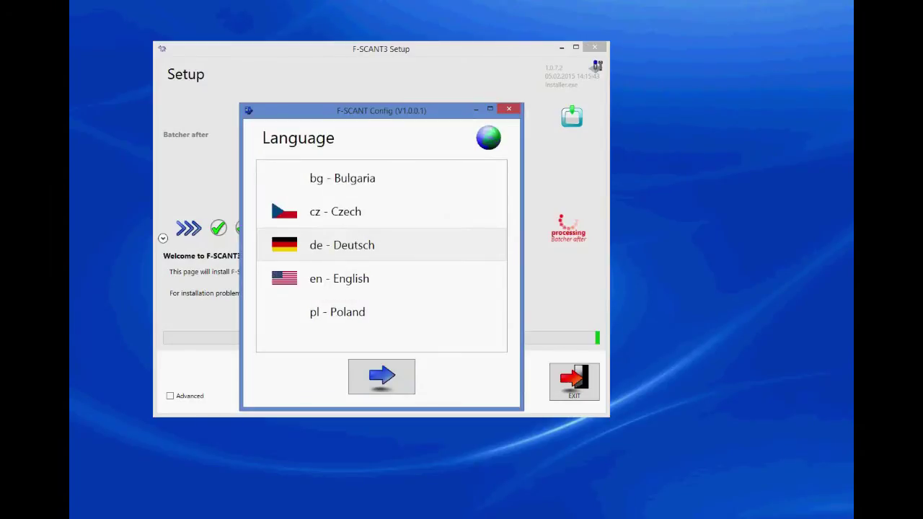
Choose English, accept the licence, select F-SCAN 3, and enter the device's F-CODE
{"action": "left_click", "coordinate": [336, 291]}
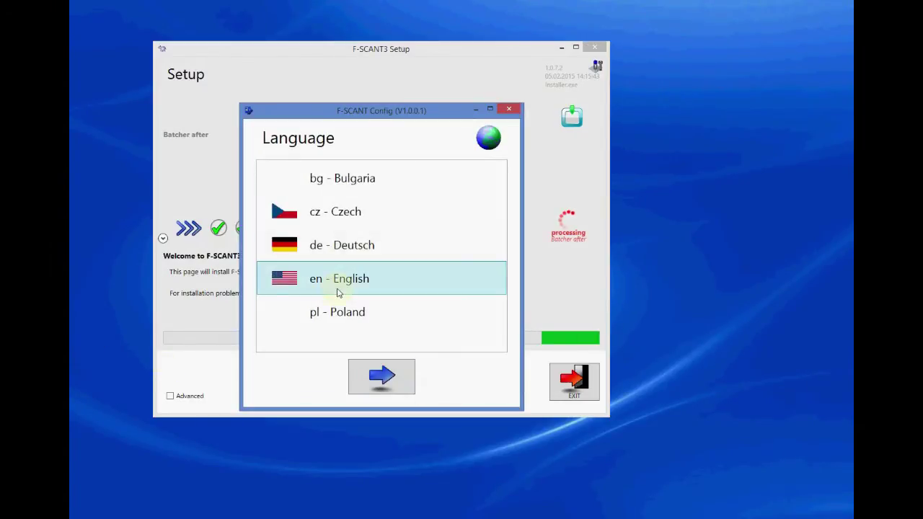
{"action": "left_click", "coordinate": [384, 384]}
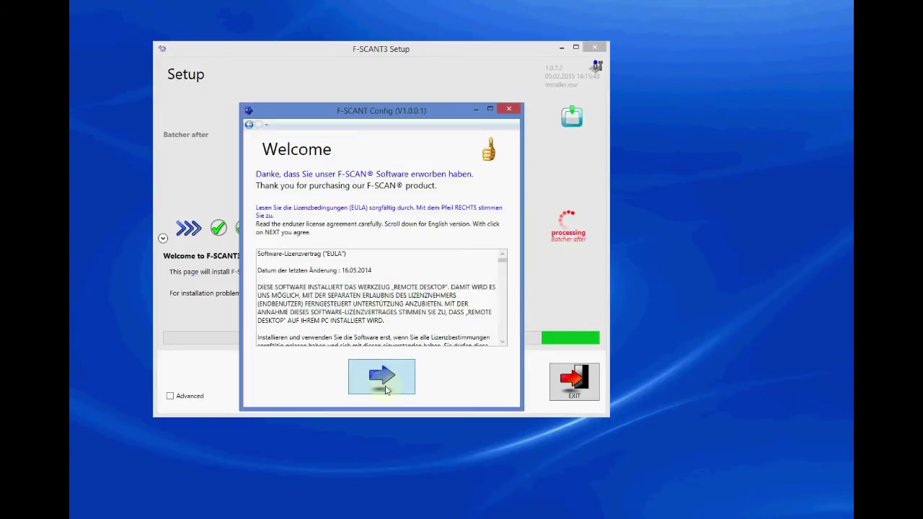
{"action": "left_click", "coordinate": [385, 390]}
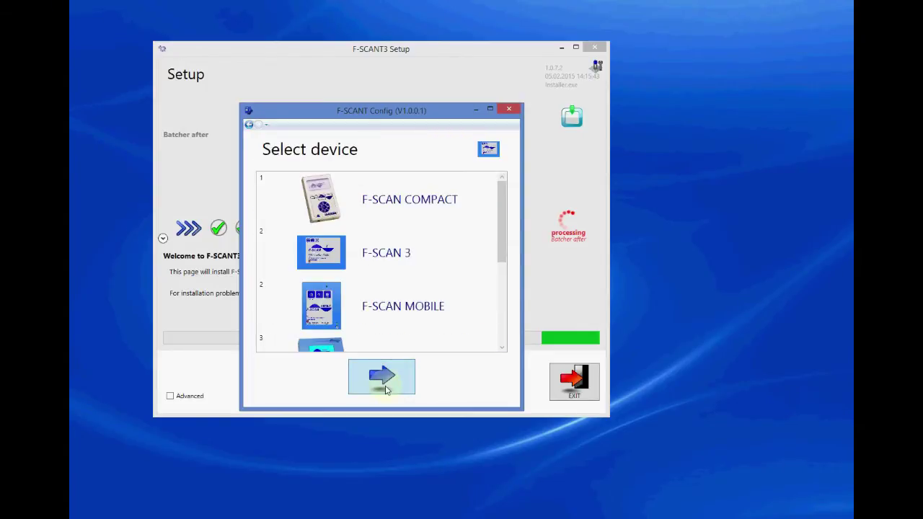
{"action": "left_click", "coordinate": [384, 261]}
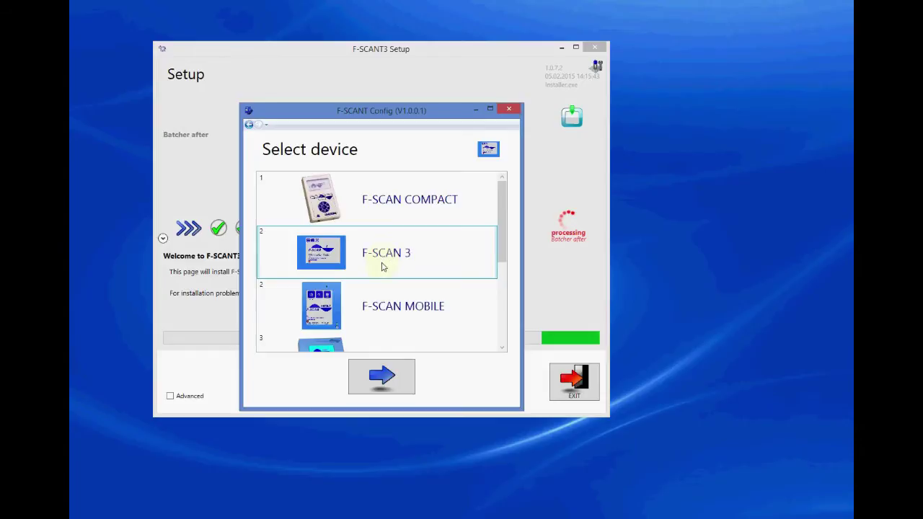
{"action": "left_click", "coordinate": [379, 380]}
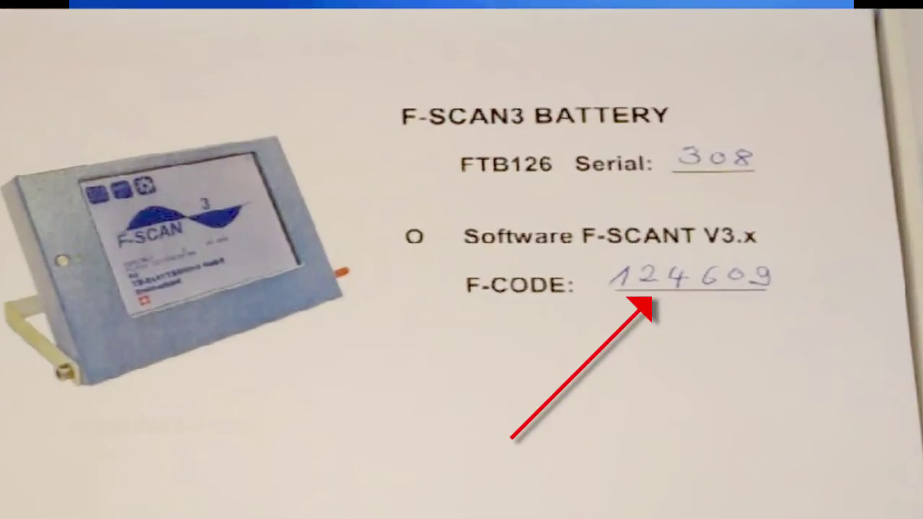
{"action": "type", "text": "12"}
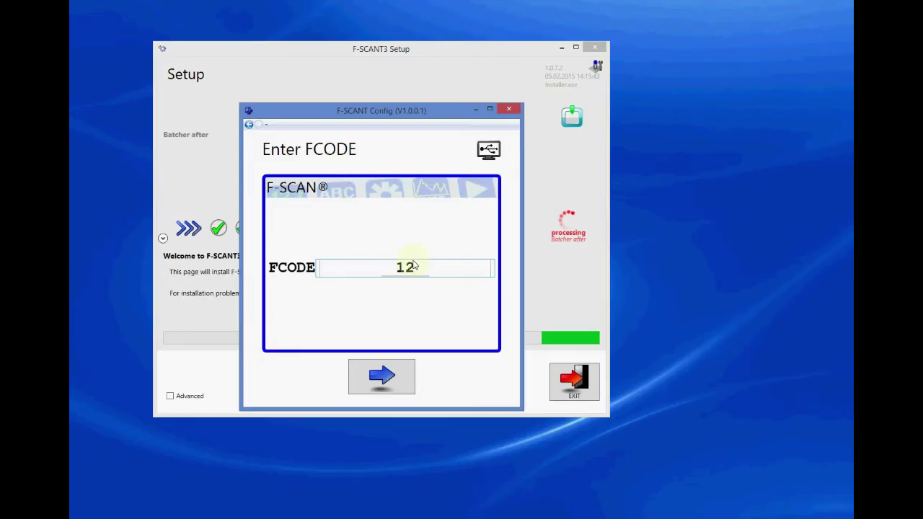
{"action": "type", "text": "4609"}
{"action": "left_click", "coordinate": [384, 377]}
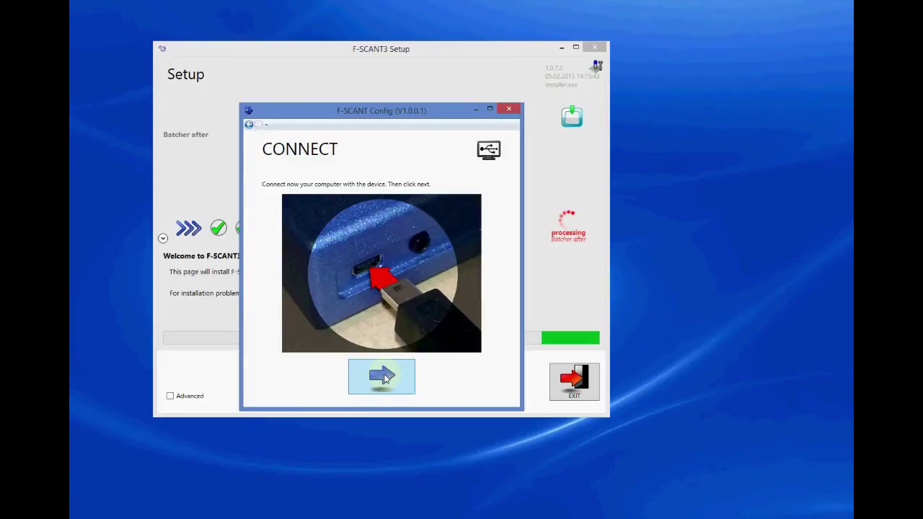
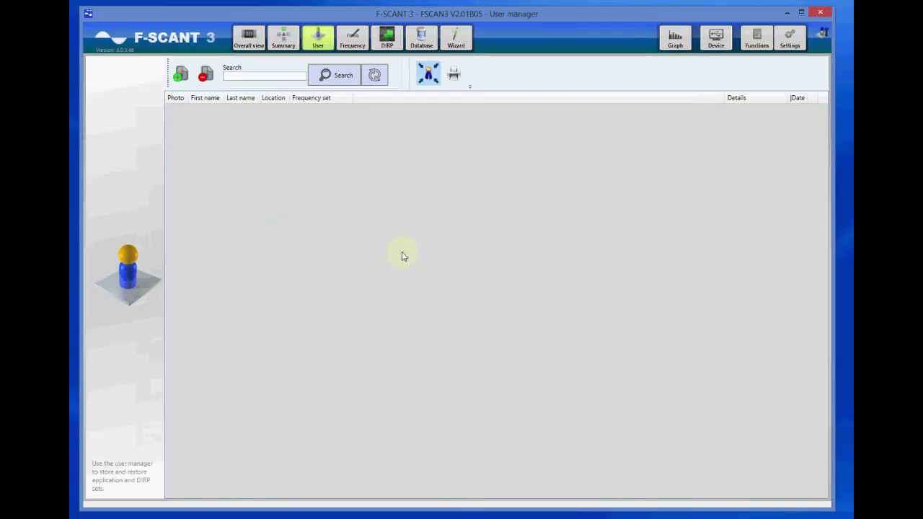
Add a new user with first and last name and company 'Test area', and save it
{"action": "left_click", "coordinate": [181, 74]}
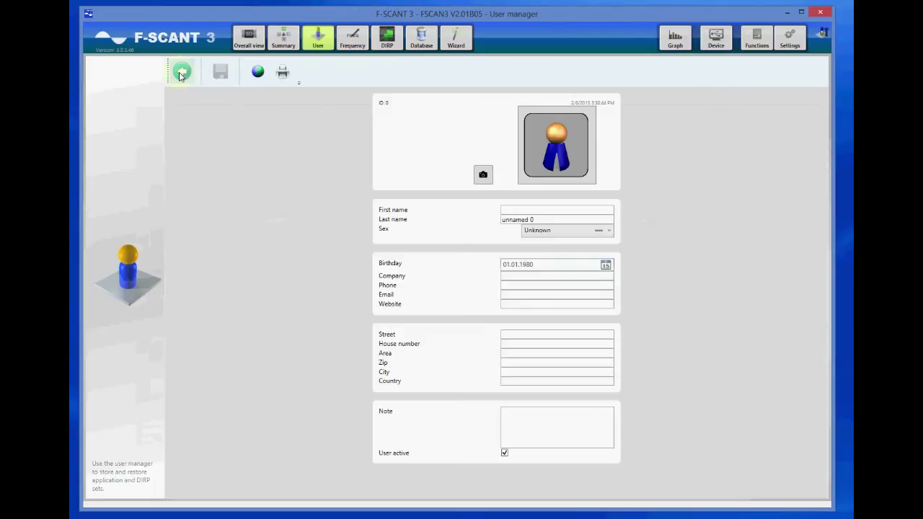
{"action": "left_click", "coordinate": [520, 210]}
{"action": "type", "text": "Potato"}
{"action": "key", "text": "Tab"}
{"action": "type", "text": "None"}
{"action": "left_click", "coordinate": [535, 278]}
{"action": "type", "text": "Test area"}
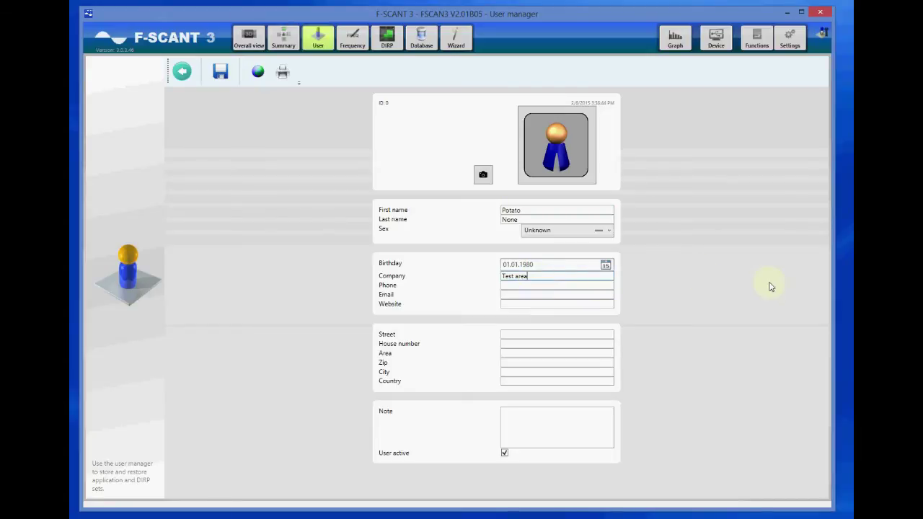
{"action": "left_click", "coordinate": [220, 71]}
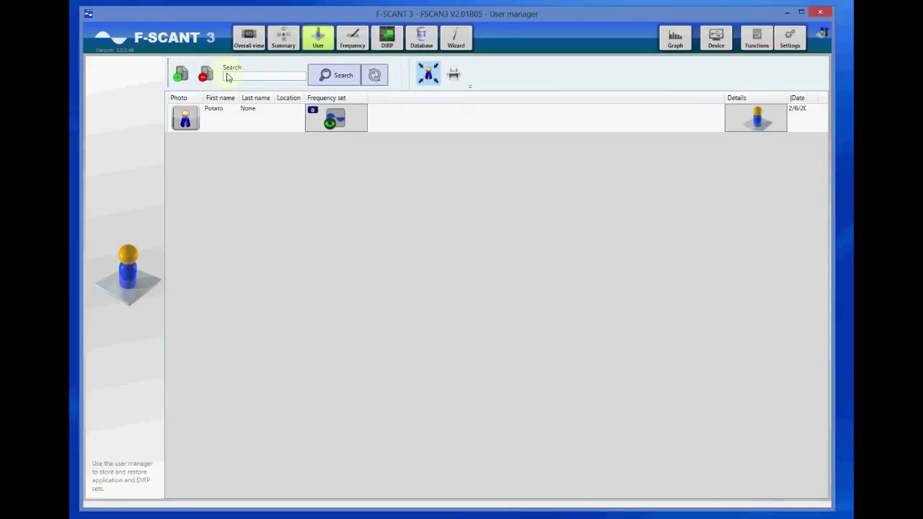
Show the DIRP page with its function settings (FMin 100000, FMax 500000, FDelta 1000)
{"action": "left_click", "coordinate": [382, 41]}
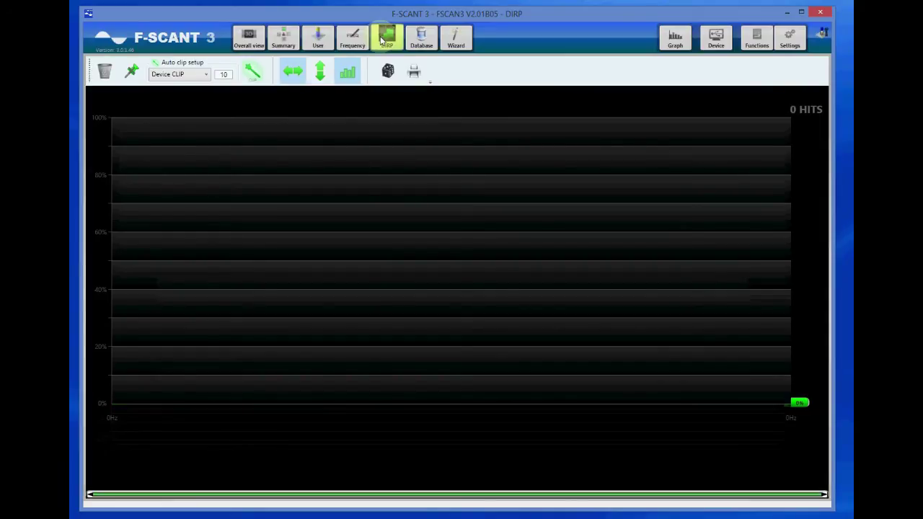
{"action": "left_click", "coordinate": [755, 42]}
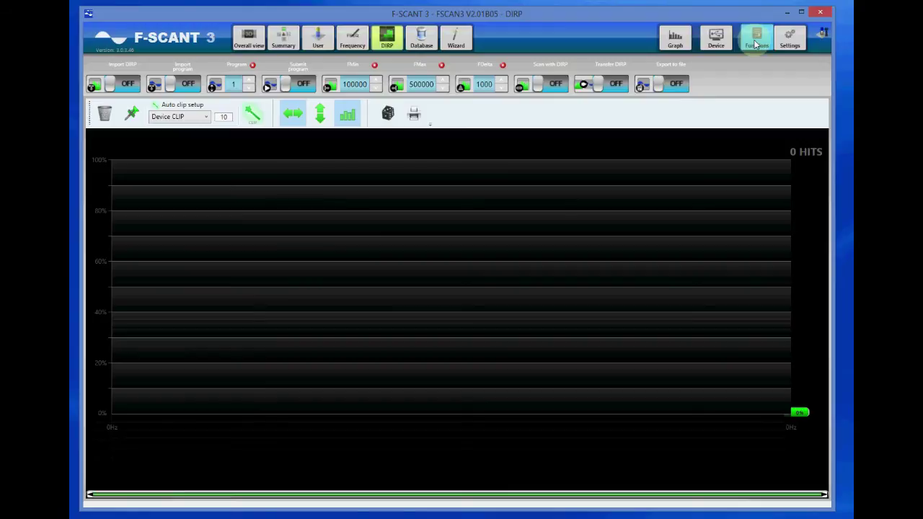
Run the DIRP scan from 100000 to 500000 Hz, getting 12 hits, and switch Transfer DIRP on
{"action": "left_click", "coordinate": [557, 86]}
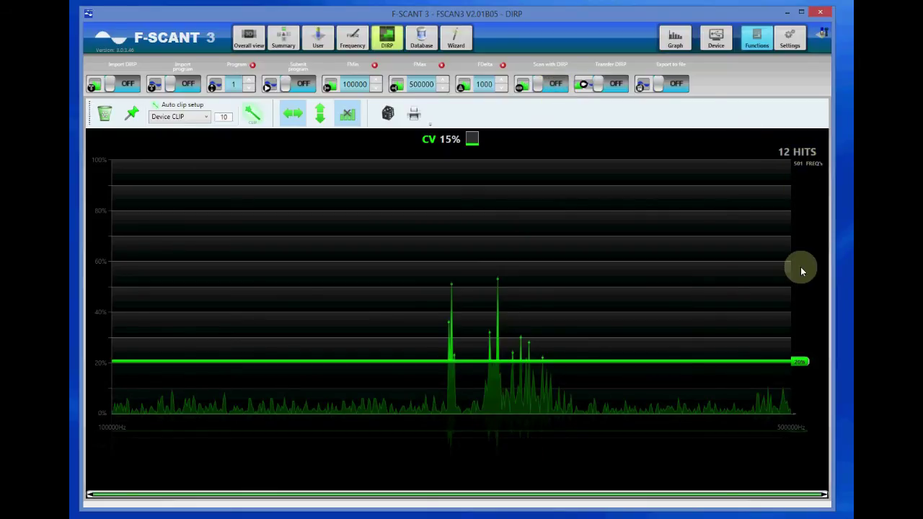
{"action": "left_click", "coordinate": [614, 89]}
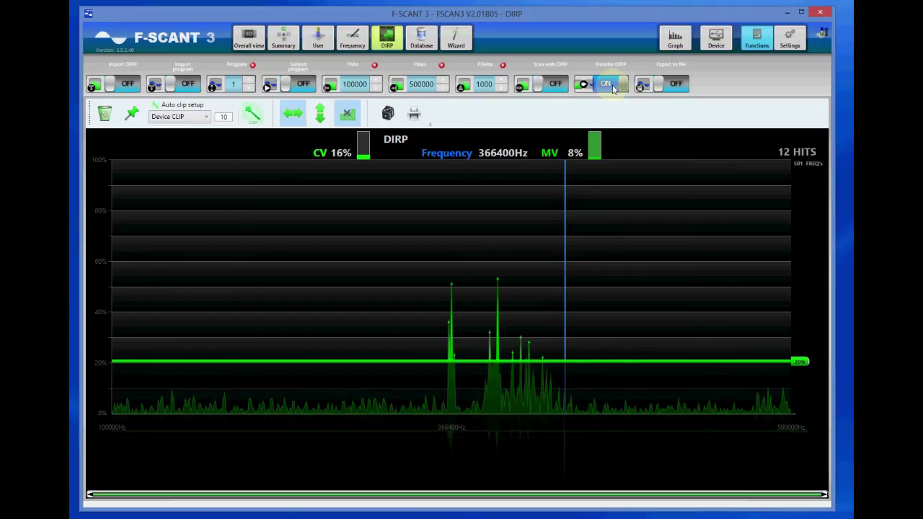
Switch Transfer DIRP off and view the 12 frequencies, 298400Hz to 353600Hz, in the Frequency editor
{"action": "left_click", "coordinate": [614, 89]}
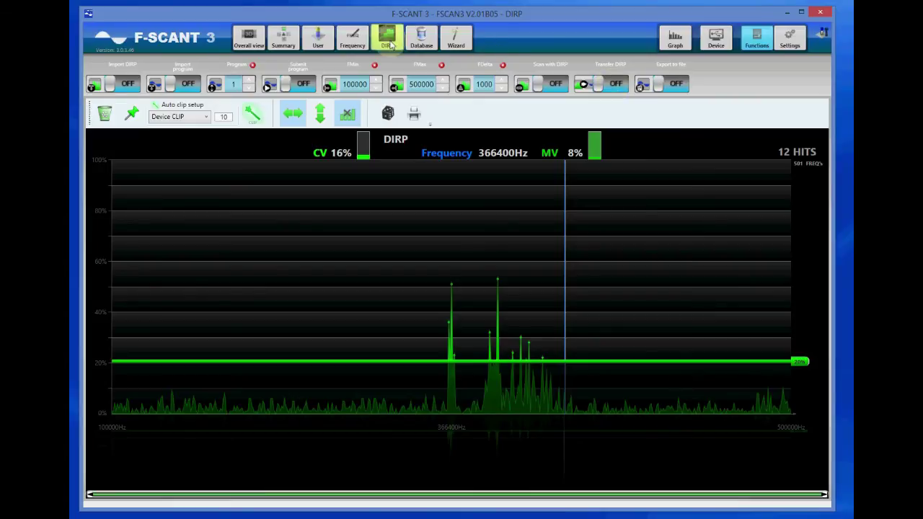
{"action": "left_click", "coordinate": [354, 37]}
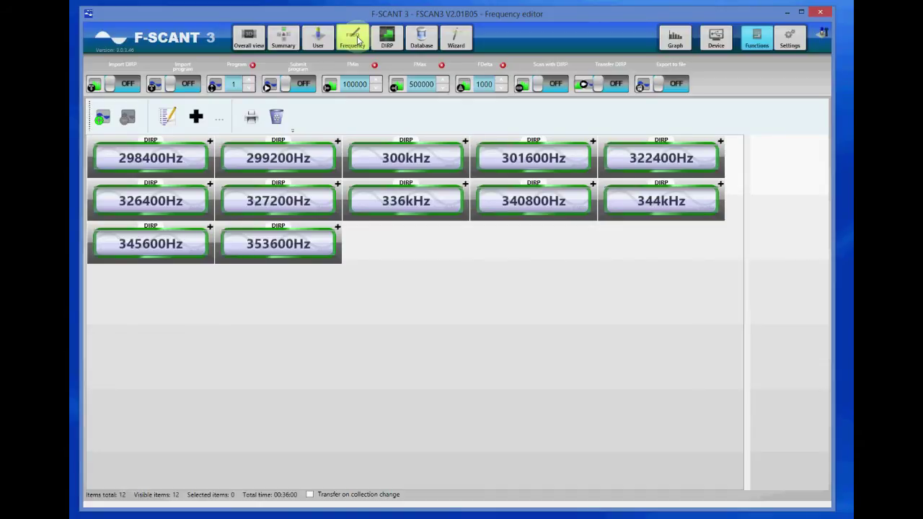
Analyze the frequencies against the database (35 of 598 matched), then go back to the User manager
{"action": "left_click", "coordinate": [422, 40]}
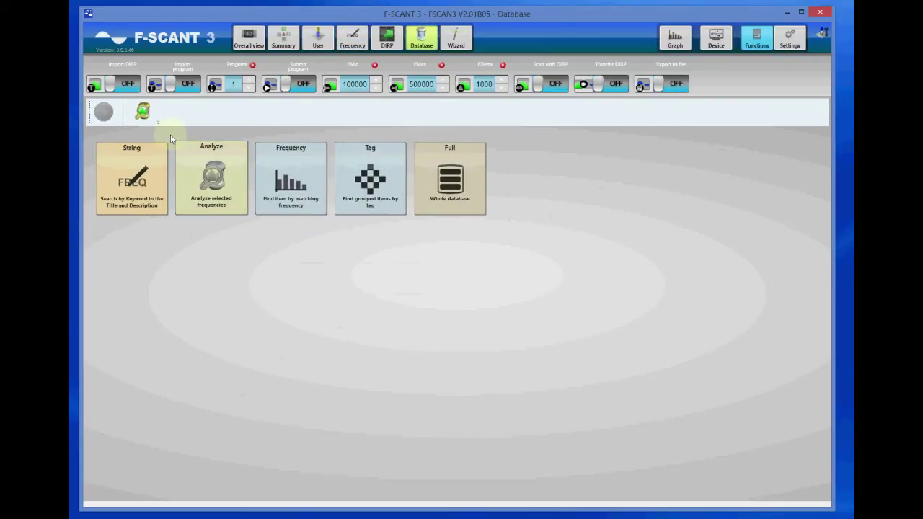
{"action": "left_click", "coordinate": [143, 118]}
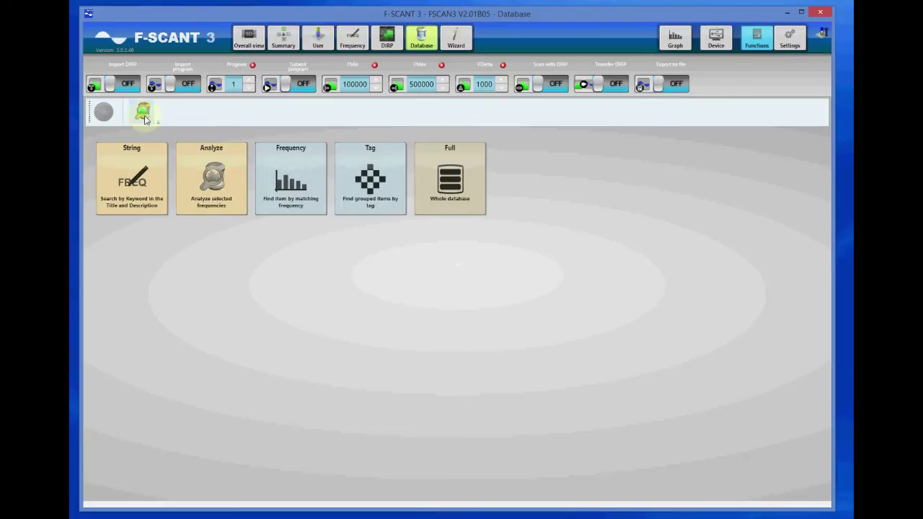
{"action": "left_click", "coordinate": [144, 119]}
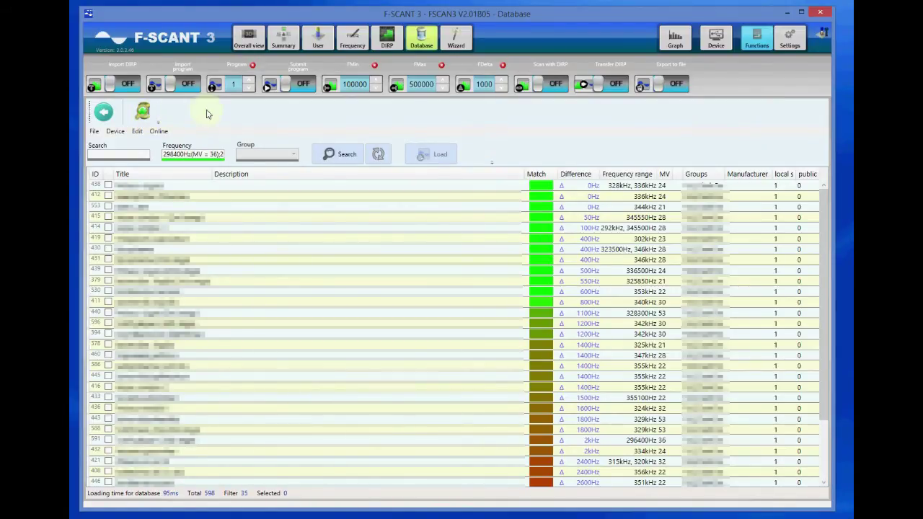
{"action": "left_click", "coordinate": [319, 38]}
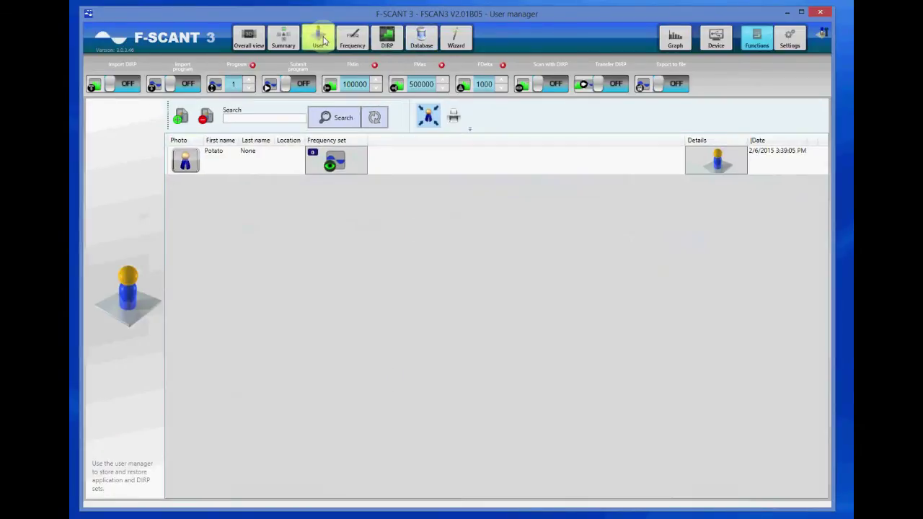
Store the 12 transferred frequencies as a user set commented 'My first item'
{"action": "left_click", "coordinate": [333, 163]}
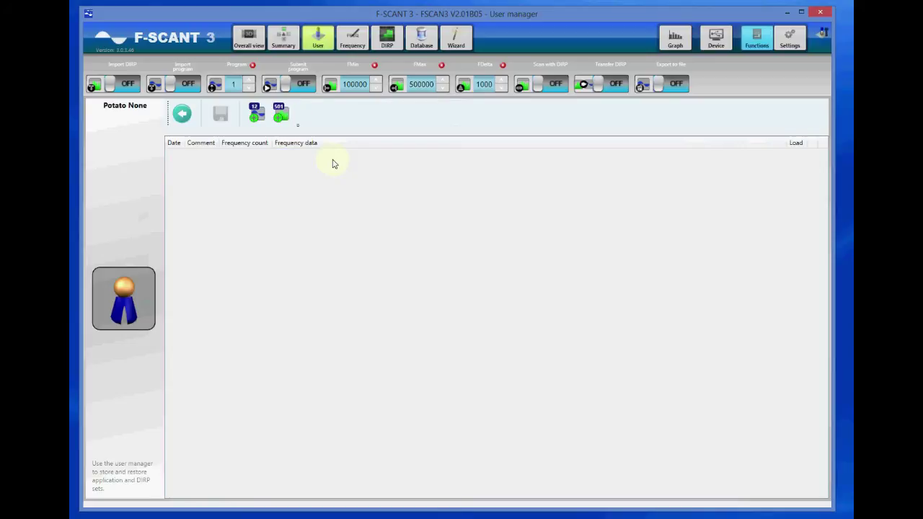
{"action": "left_click", "coordinate": [256, 115]}
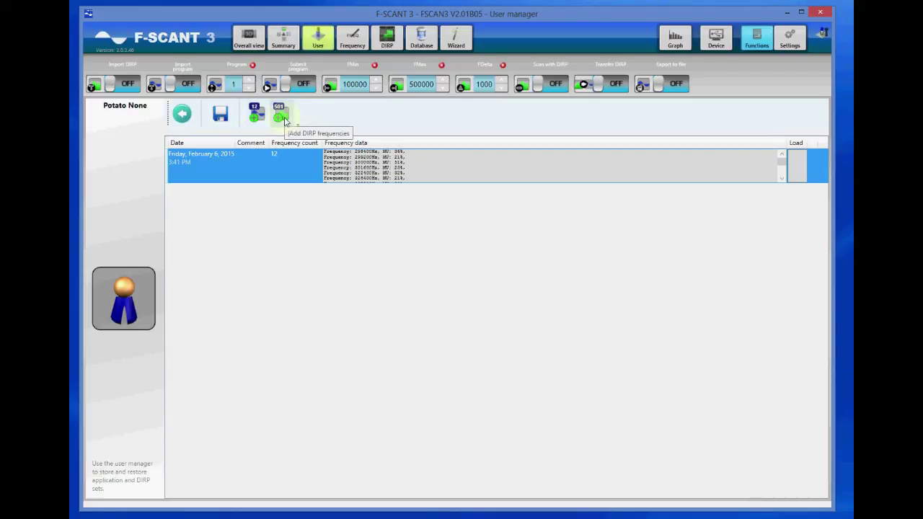
{"action": "left_click", "coordinate": [252, 173]}
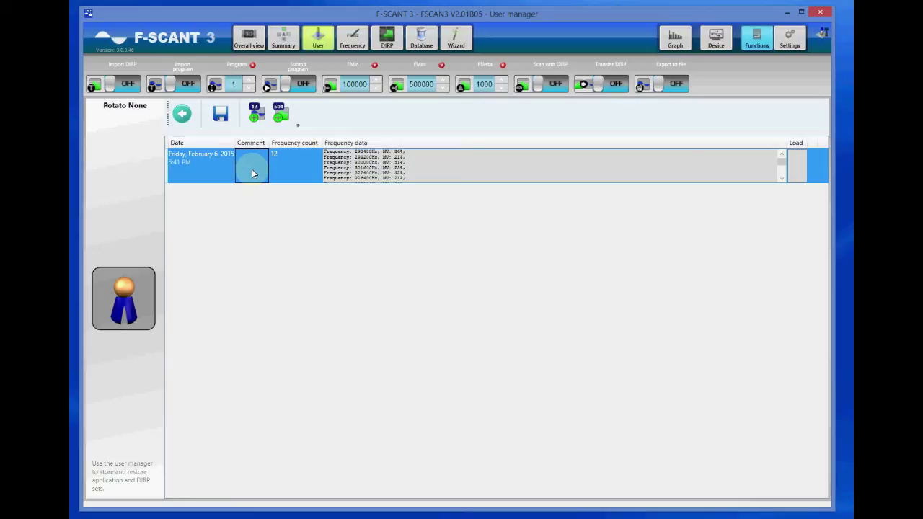
{"action": "left_click", "coordinate": [252, 173]}
{"action": "type", "text": "My first item"}
{"action": "key", "text": "Return"}
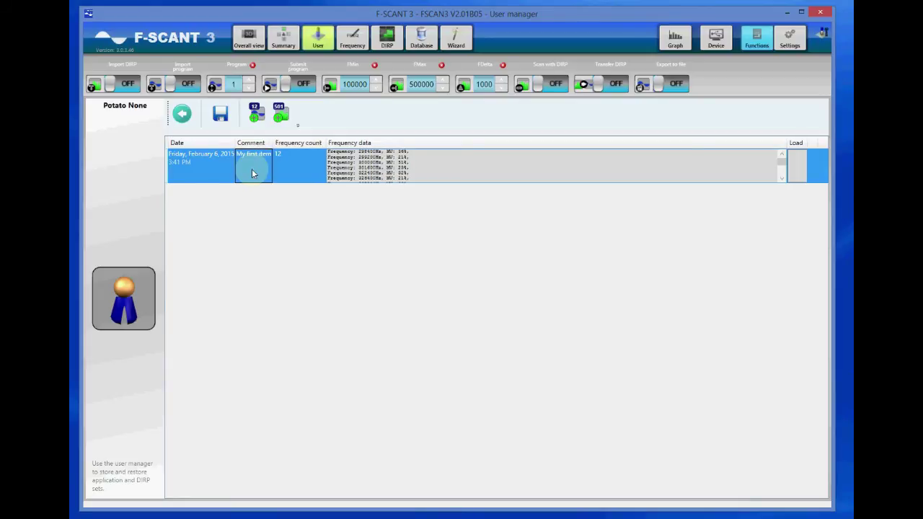
Store the 501 DIRP scan frequencies as a set commented 'Middle peaks with important note'
{"action": "left_click", "coordinate": [280, 119]}
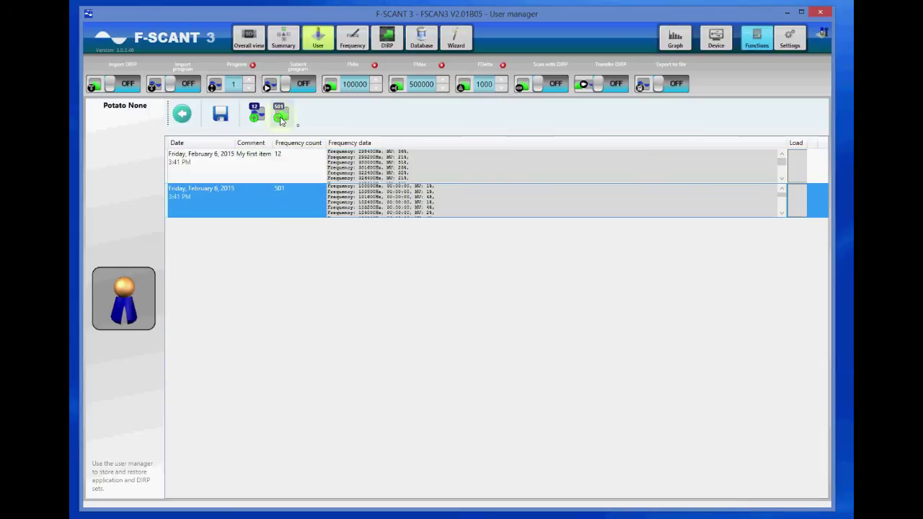
{"action": "left_click", "coordinate": [258, 205]}
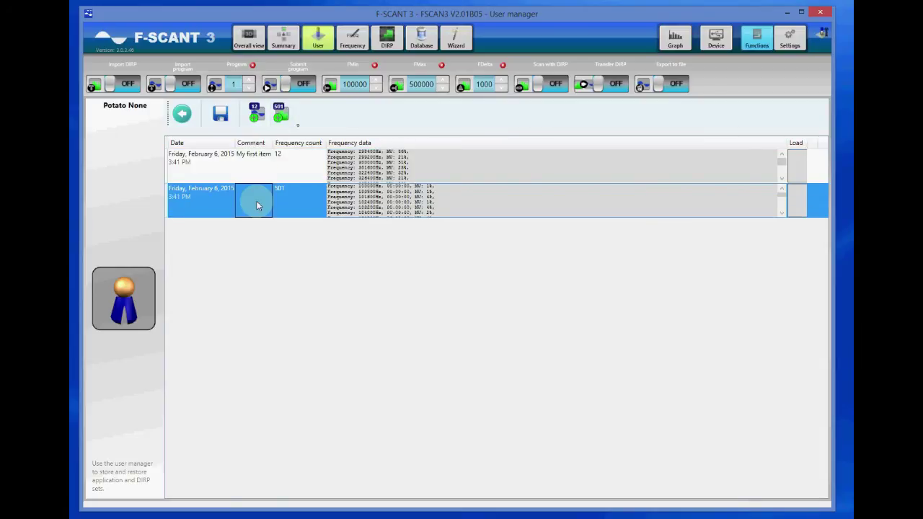
{"action": "type", "text": "Middle peaks"}
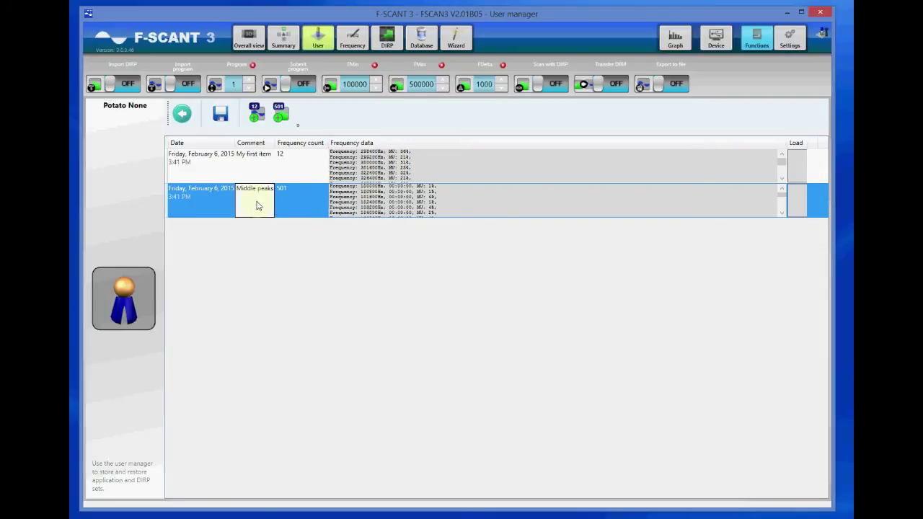
{"action": "type", "text": " with"}
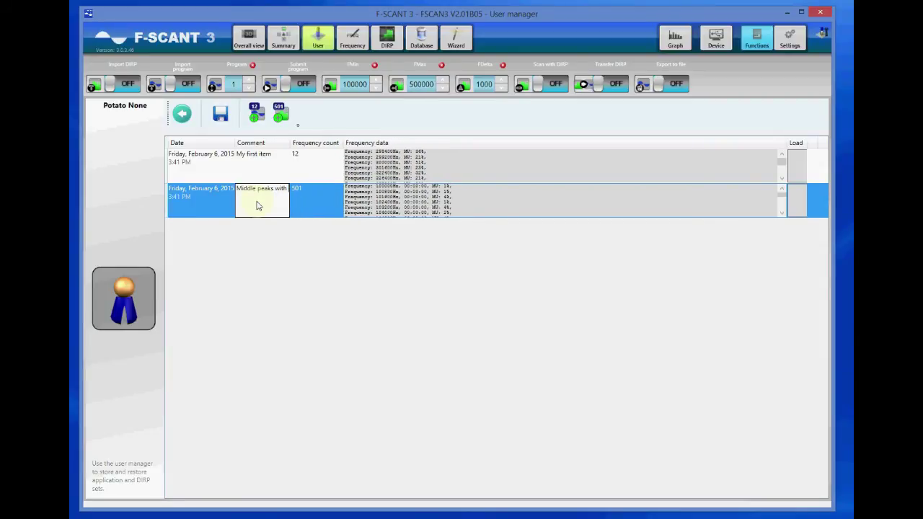
{"action": "type", "text": " important note"}
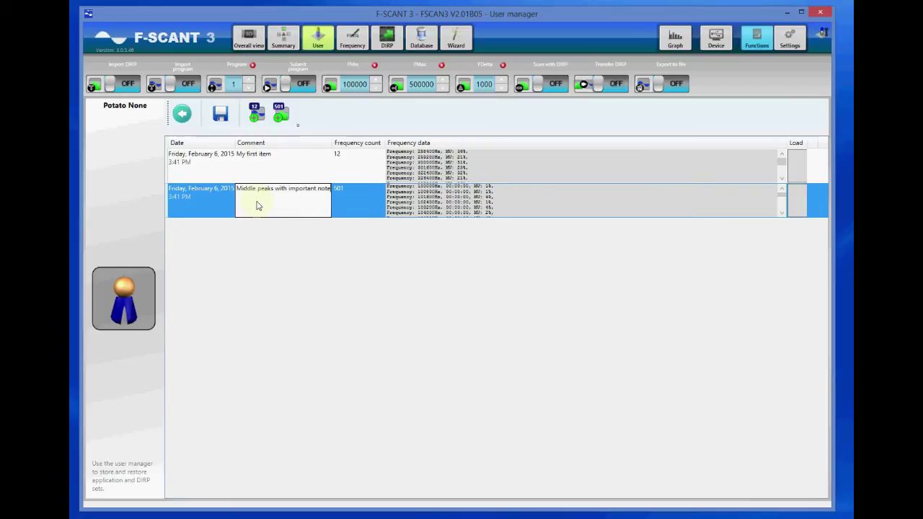
{"action": "key", "text": "Return"}
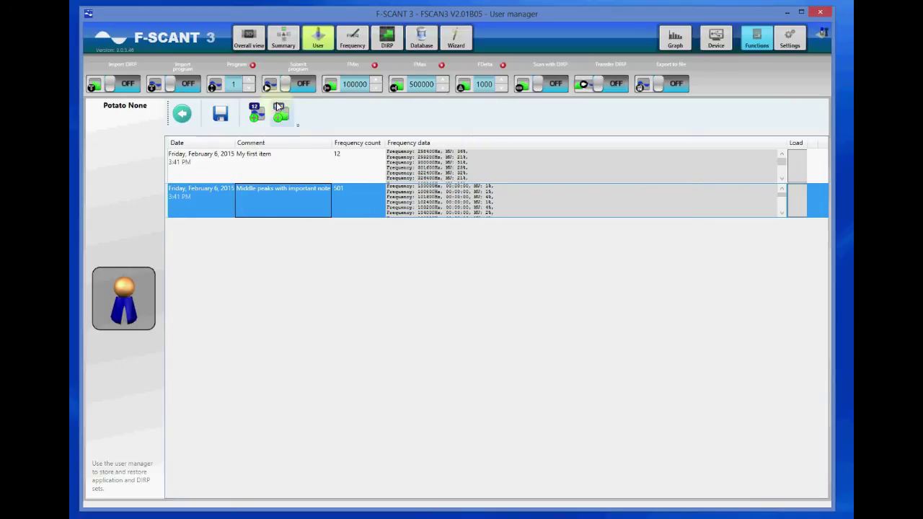
Look over the Summary report, then return to the DIRP spectrum with its 12 hits
{"action": "left_click", "coordinate": [282, 43]}
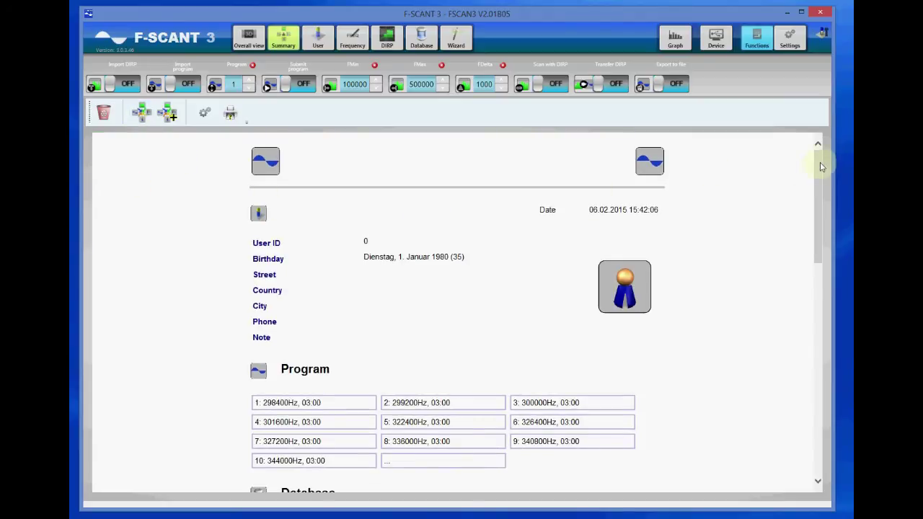
{"action": "mouse_move", "coordinate": [820, 161]}
{"action": "left_mouse_down"}
{"action": "mouse_move", "coordinate": [821, 382]}
{"action": "mouse_move", "coordinate": [805, 154]}
{"action": "left_mouse_up"}
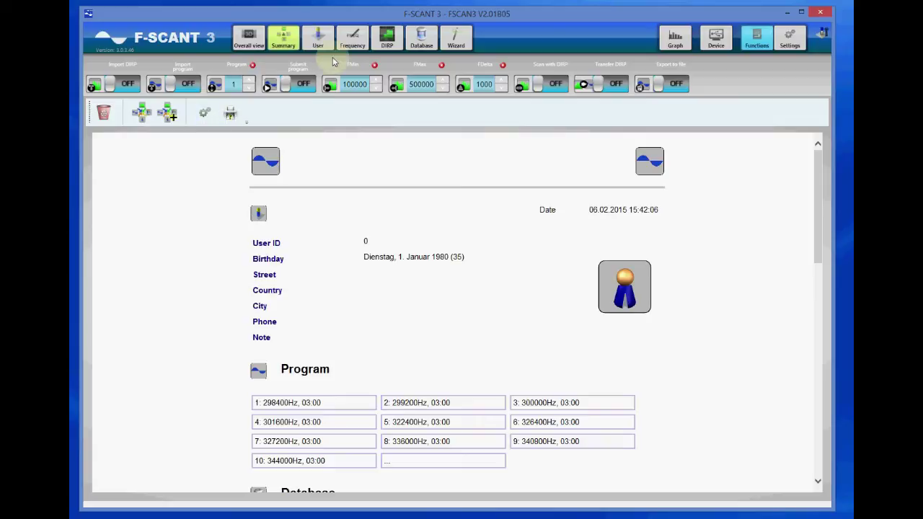
{"action": "left_click", "coordinate": [386, 43]}
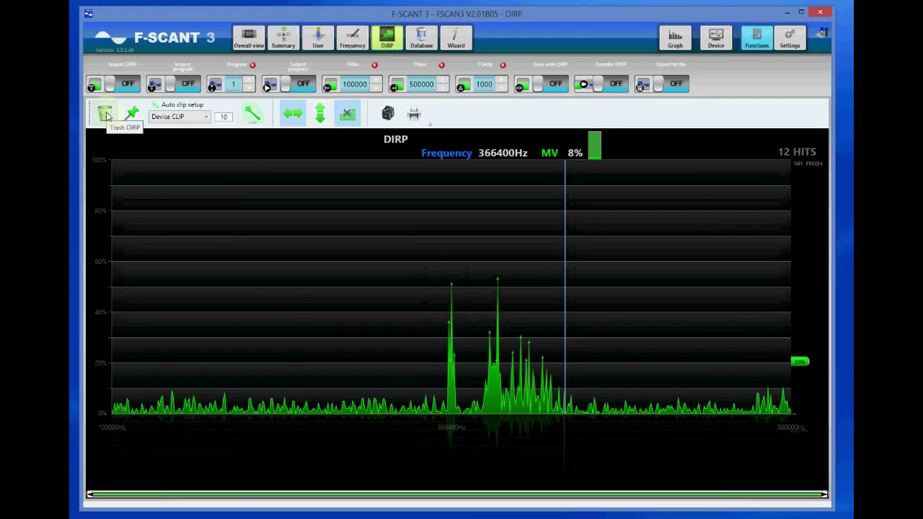
Run a new DIRP scan and transfer its 10 hits (282400Hz to 344800Hz) into the Frequency editor
{"action": "left_click", "coordinate": [553, 85]}
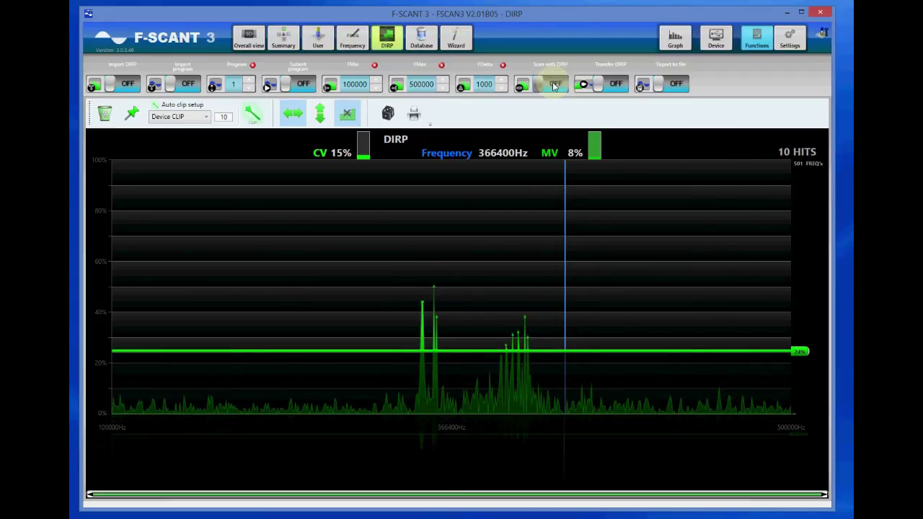
{"action": "left_click", "coordinate": [614, 86]}
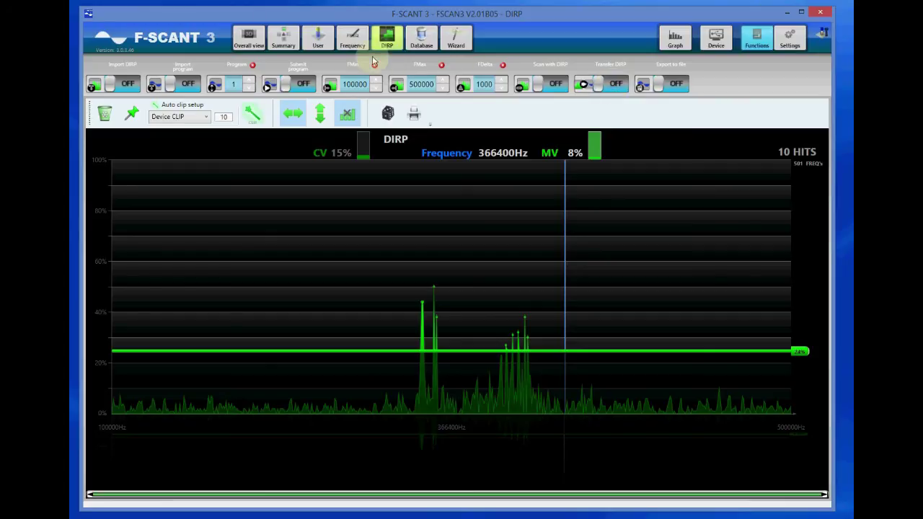
{"action": "left_click", "coordinate": [353, 44]}
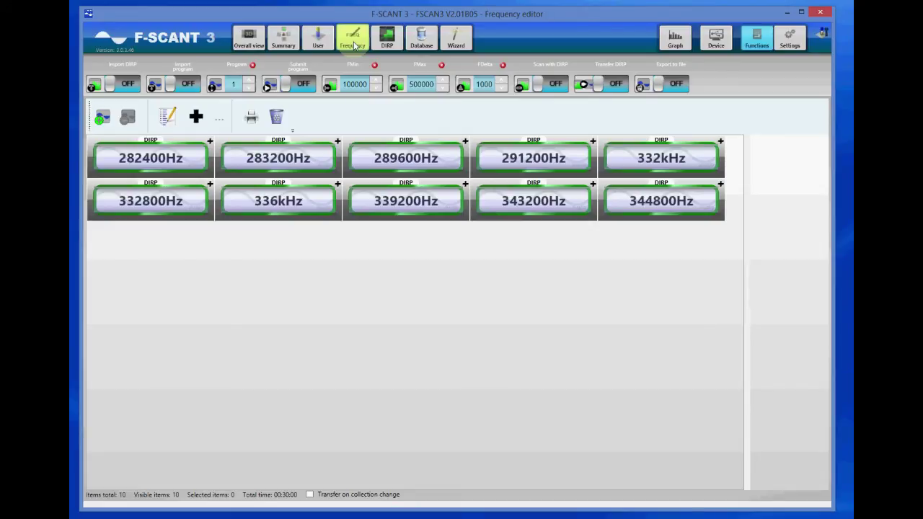
Match the 10 frequencies against the database (21 of 598 matched), then open the User manager
{"action": "left_click", "coordinate": [421, 45]}
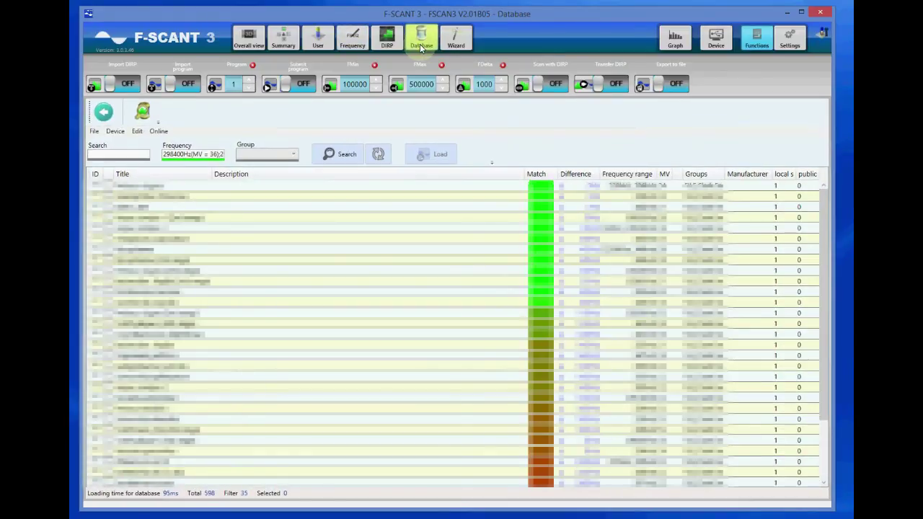
{"action": "left_click", "coordinate": [142, 118]}
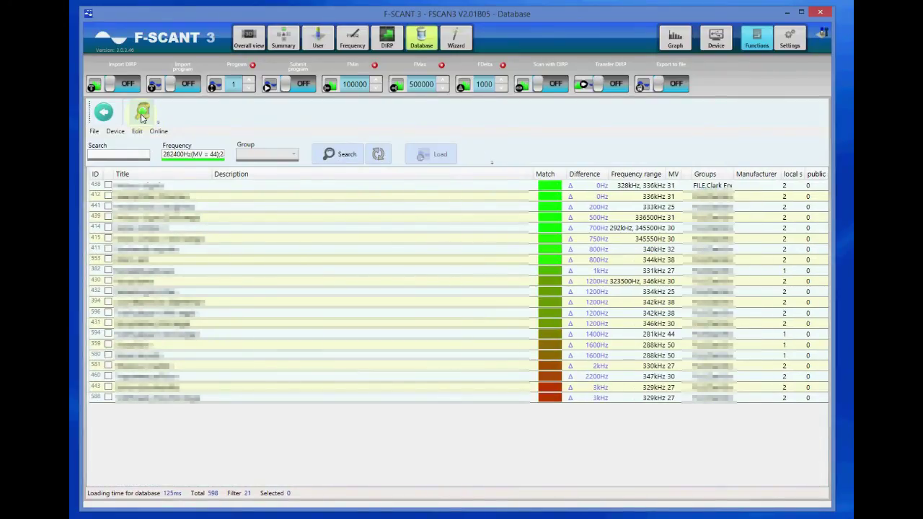
{"action": "left_click", "coordinate": [318, 37]}
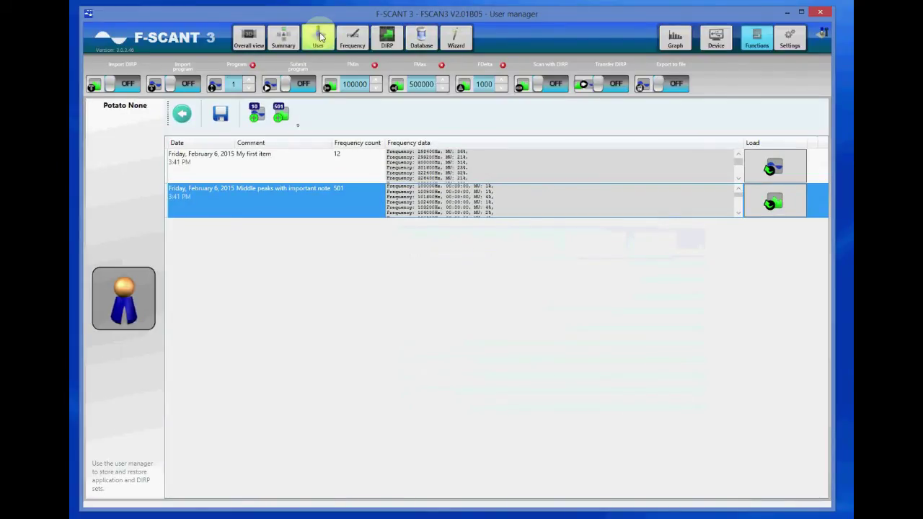
Store the 10 current frequencies as a set commented 'Second item'
{"action": "left_click", "coordinate": [255, 115]}
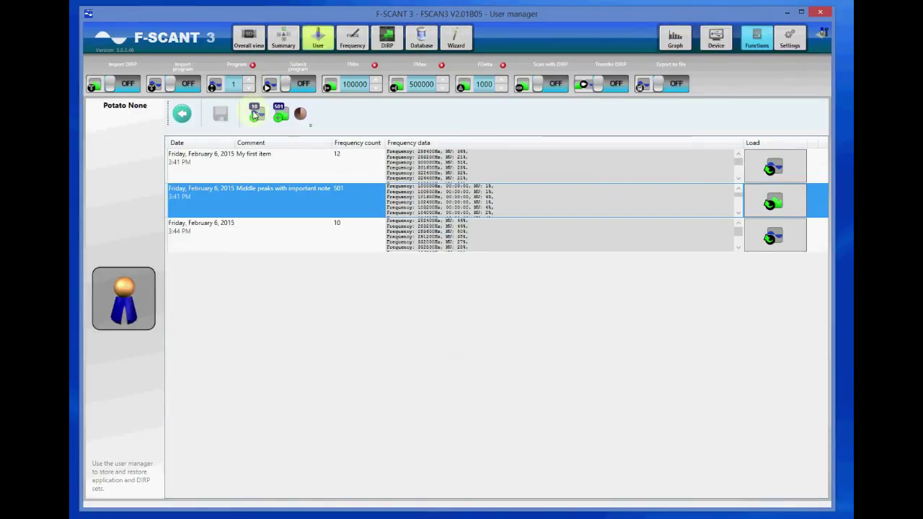
{"action": "left_click", "coordinate": [249, 232]}
{"action": "type", "text": "Second item"}
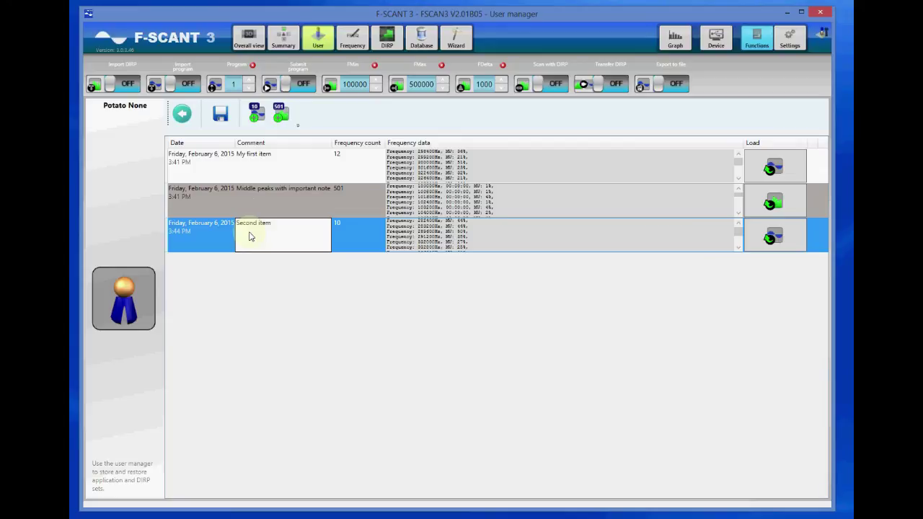
{"action": "key", "text": "Return"}
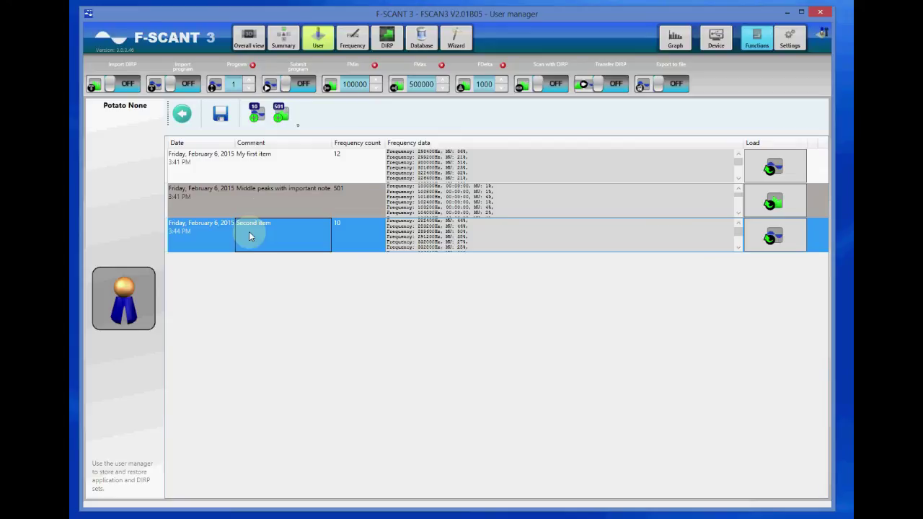
Store the 501-point scan as a set commented 'Middle peaks still available' and return to the DIRP spectrum
{"action": "left_click", "coordinate": [280, 114]}
{"action": "left_click", "coordinate": [256, 271]}
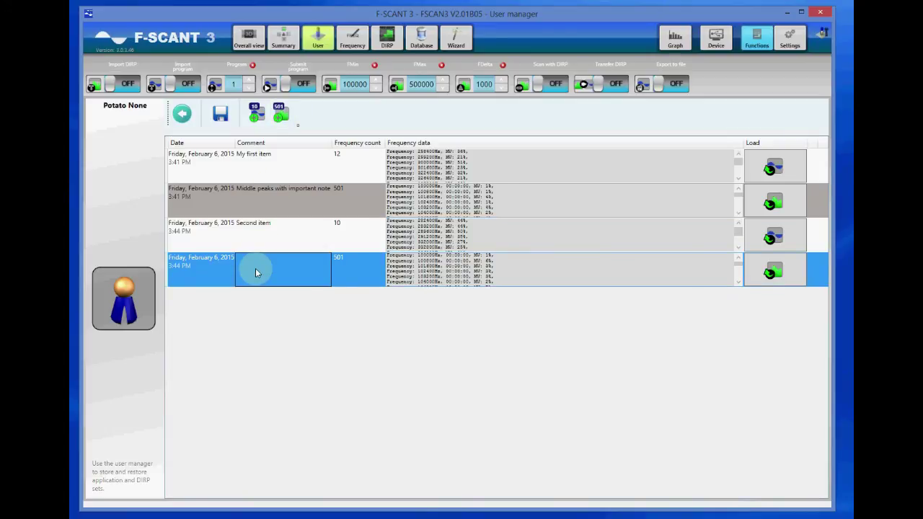
{"action": "type", "text": "Middle"}
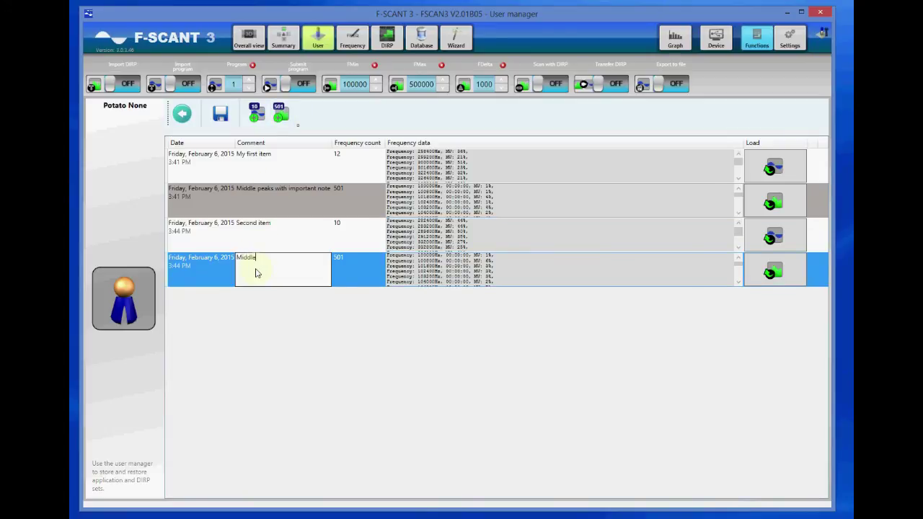
{"action": "type", "text": " peaks still available"}
{"action": "key", "text": "Return"}
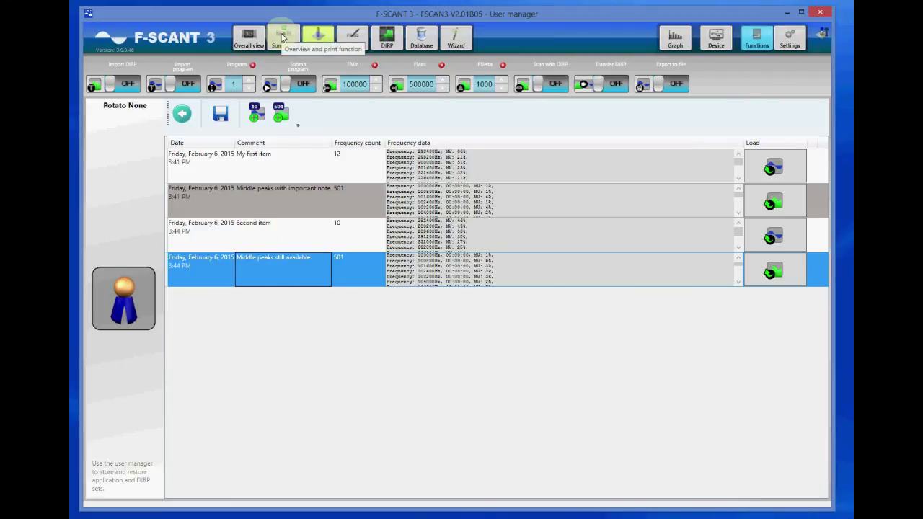
{"action": "left_click", "coordinate": [386, 42]}
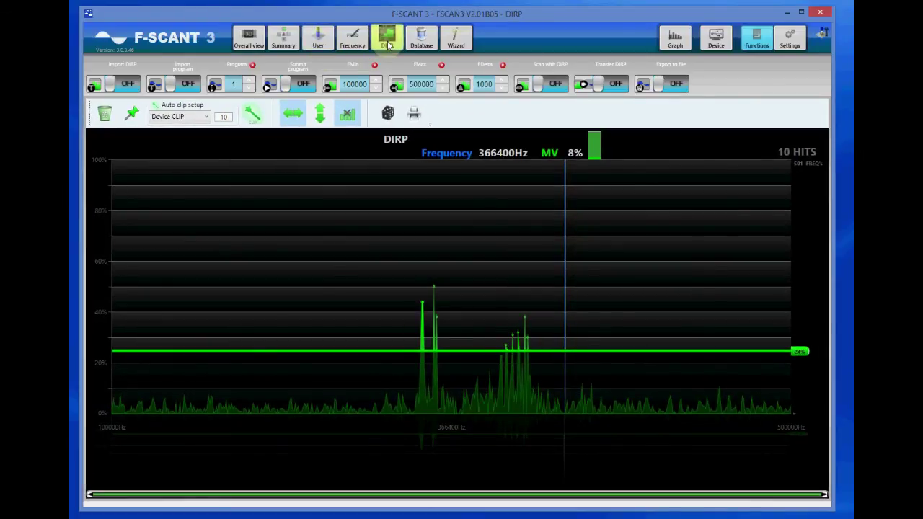
Lock the current scan, then load and save the 'Middle peaks with important note' scan to overlay on DIRP
{"action": "left_click", "coordinate": [131, 115]}
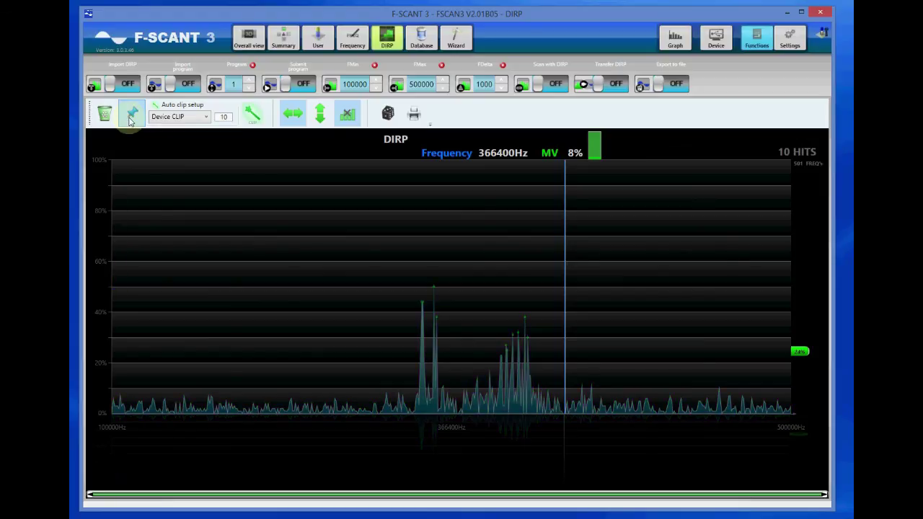
{"action": "left_click", "coordinate": [320, 43]}
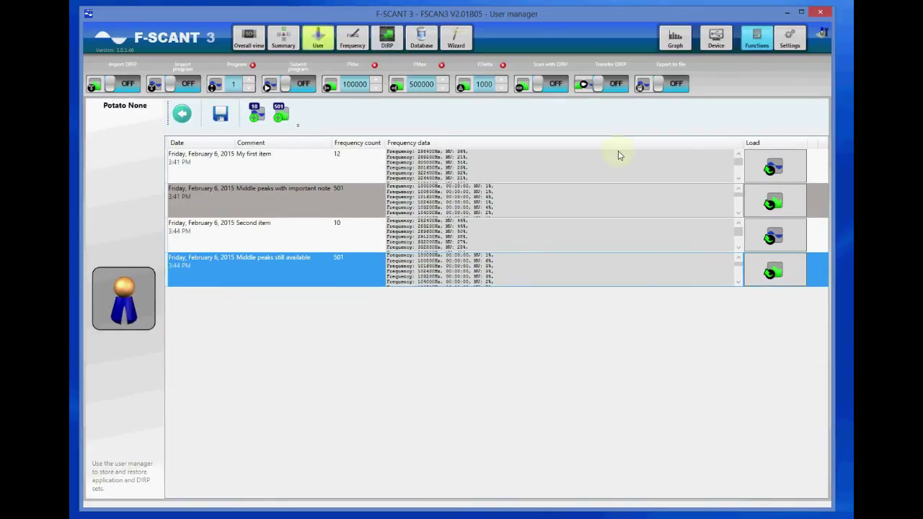
{"action": "left_click", "coordinate": [772, 202]}
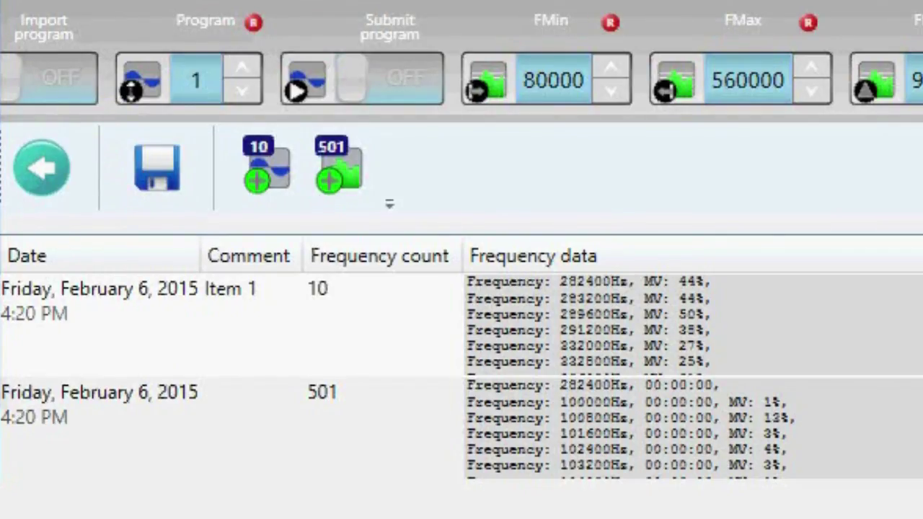
{"action": "left_click", "coordinate": [251, 427]}
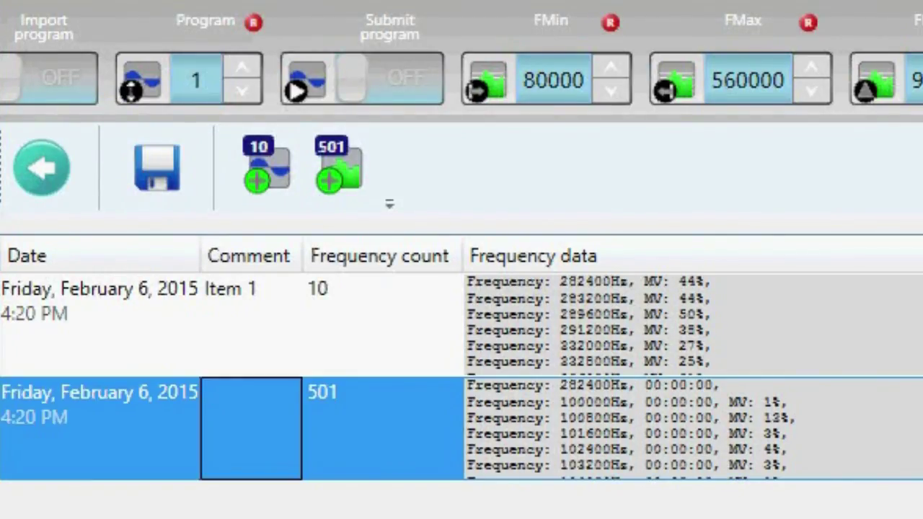
{"action": "left_click", "coordinate": [156, 180]}
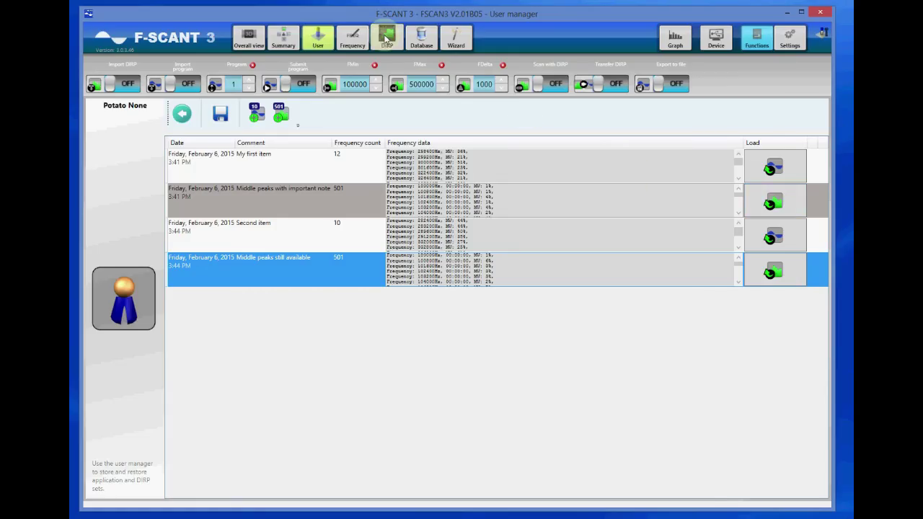
{"action": "left_click", "coordinate": [387, 40]}
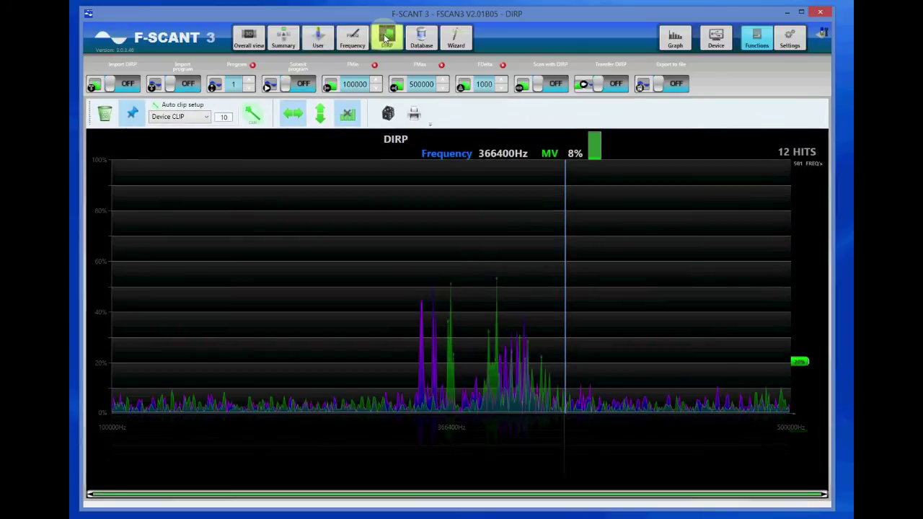
Move the frequency marker to 251200Hz and regenerate the Summary report down to its DIRP graph
{"action": "left_click_drag", "start_coordinate": [414, 241], "coordinate": [369, 262]}
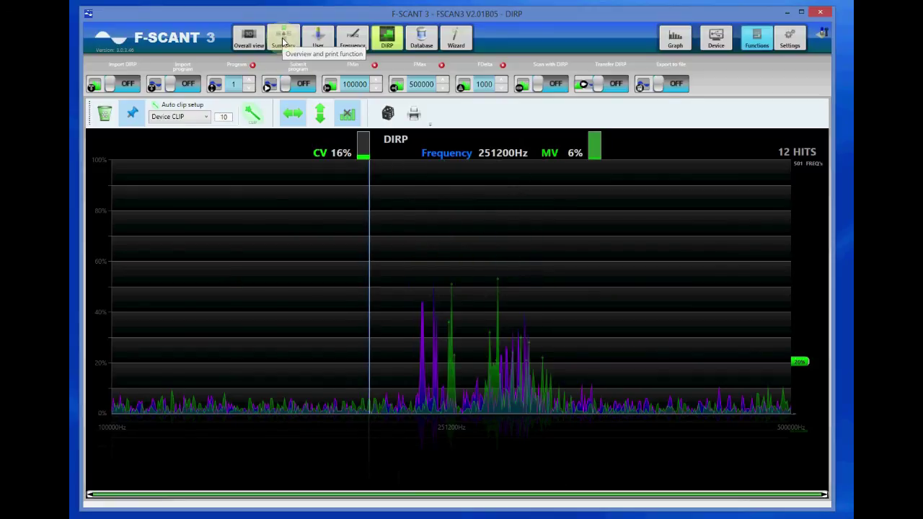
{"action": "left_click", "coordinate": [283, 40]}
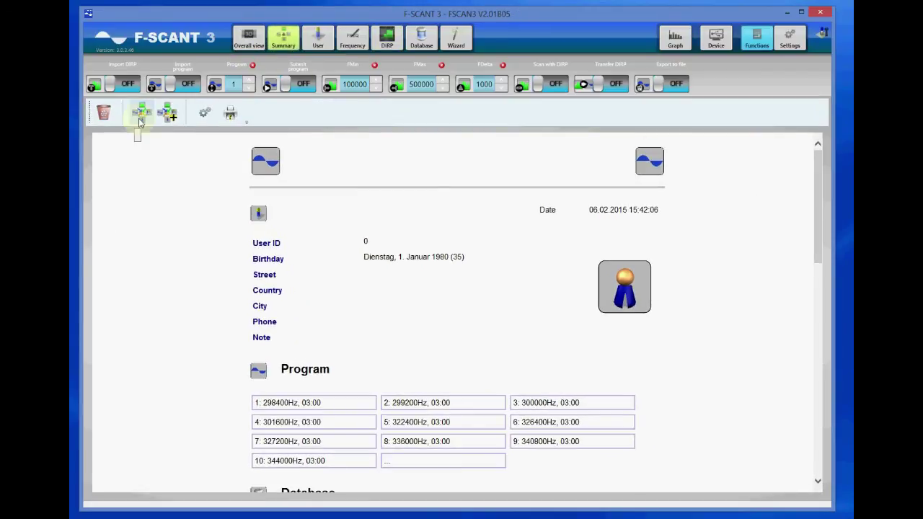
{"action": "left_click", "coordinate": [140, 116]}
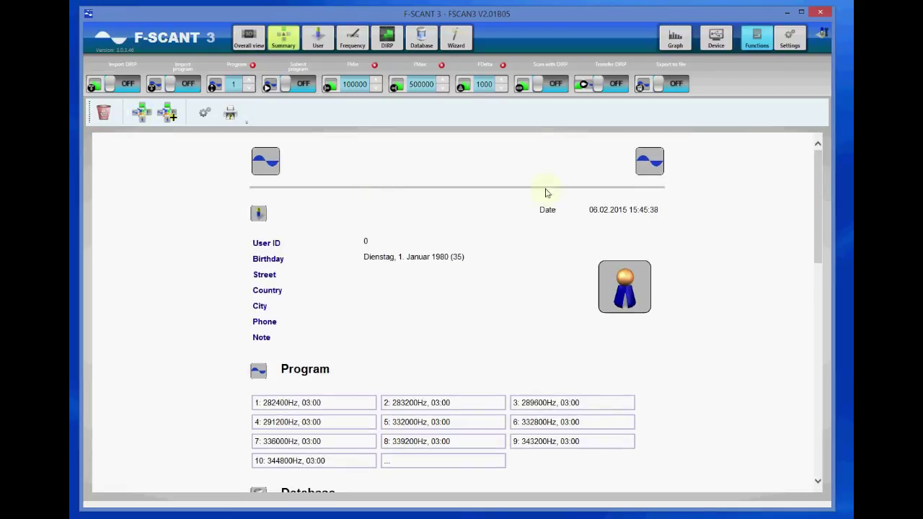
{"action": "left_click_drag", "start_coordinate": [818, 155], "coordinate": [828, 377]}
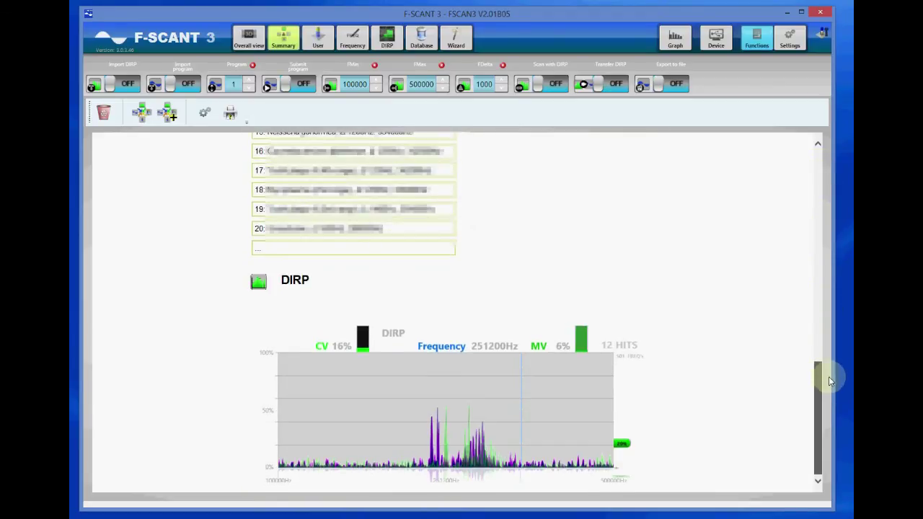